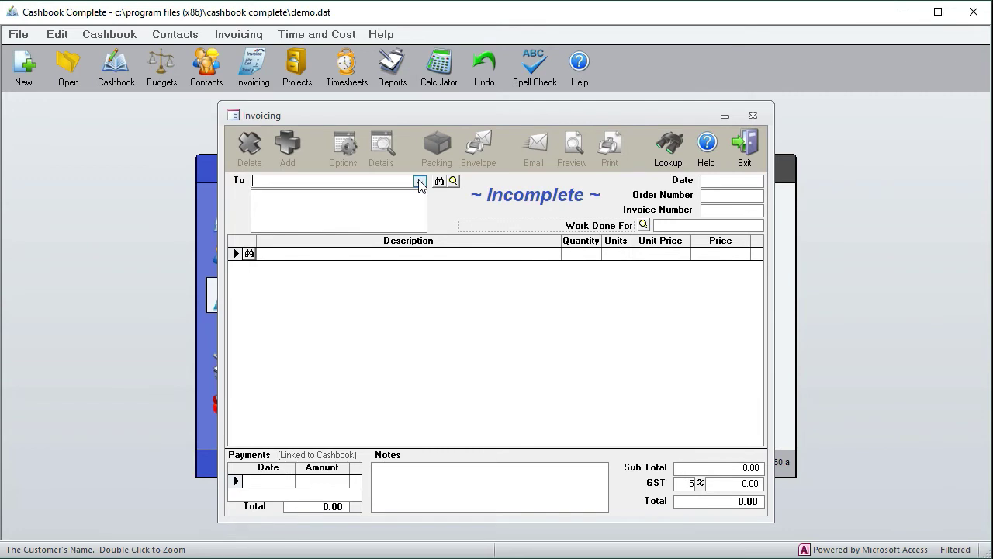
Address new invoice 00409 to Cash Sale, then delete that name from the To field.
{"action": "left_click", "coordinate": [420, 181]}
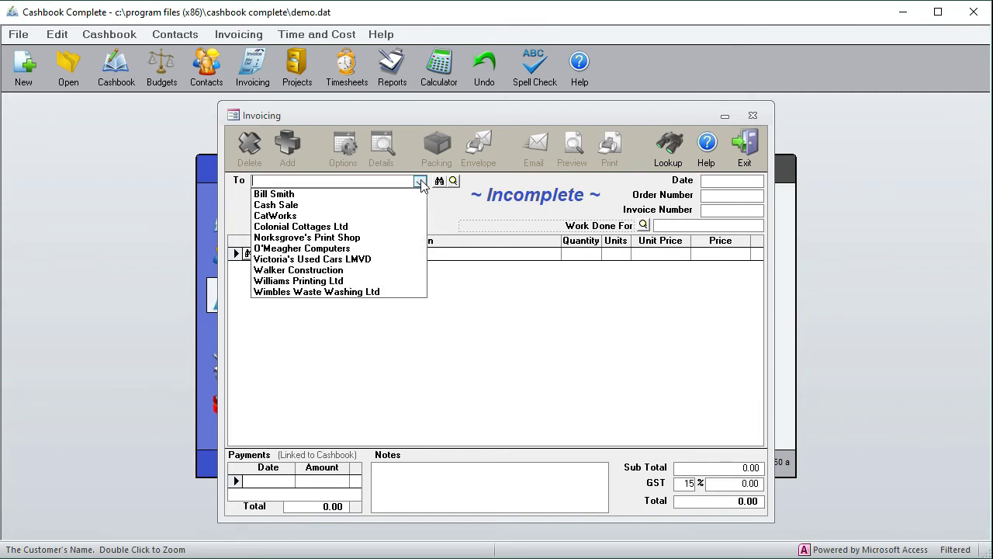
{"action": "left_click", "coordinate": [279, 204]}
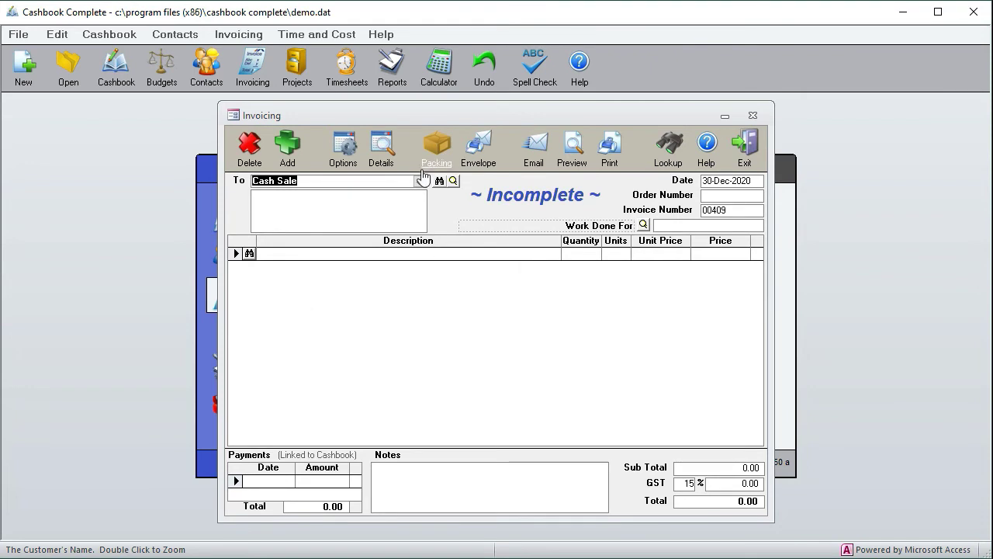
{"action": "key", "text": "Delete"}
Type and delete test address lines, then address the invoice to Colonial Cottages Ltd.
{"action": "left_click", "coordinate": [395, 204]}
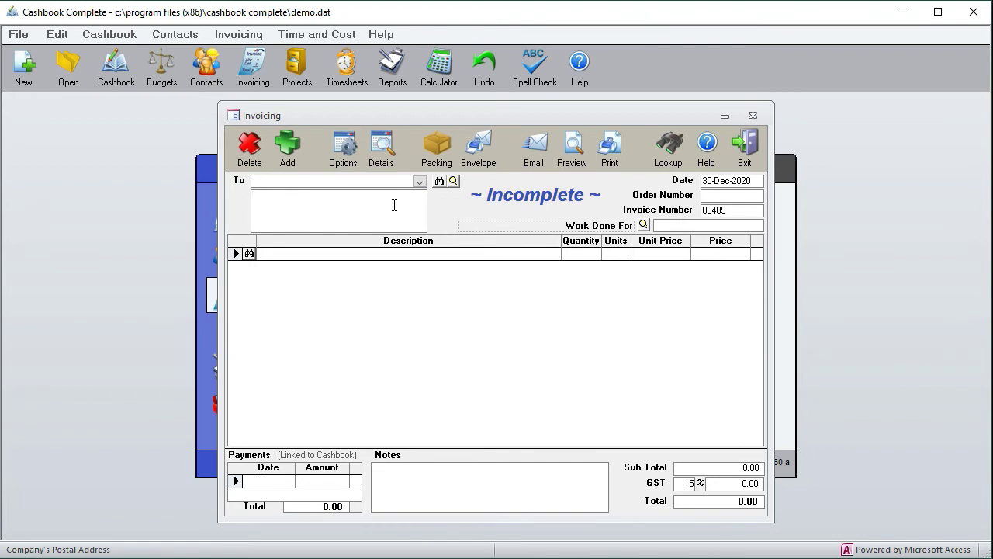
{"action": "type", "text": "Cash Sale"}
{"action": "key", "text": "Return"}
{"action": "type", "text": "kjbkjbkjb"}
{"action": "left_click_drag", "start_coordinate": [287, 206], "coordinate": [228, 192]}
{"action": "key", "text": "Delete"}
{"action": "left_click", "coordinate": [416, 181]}
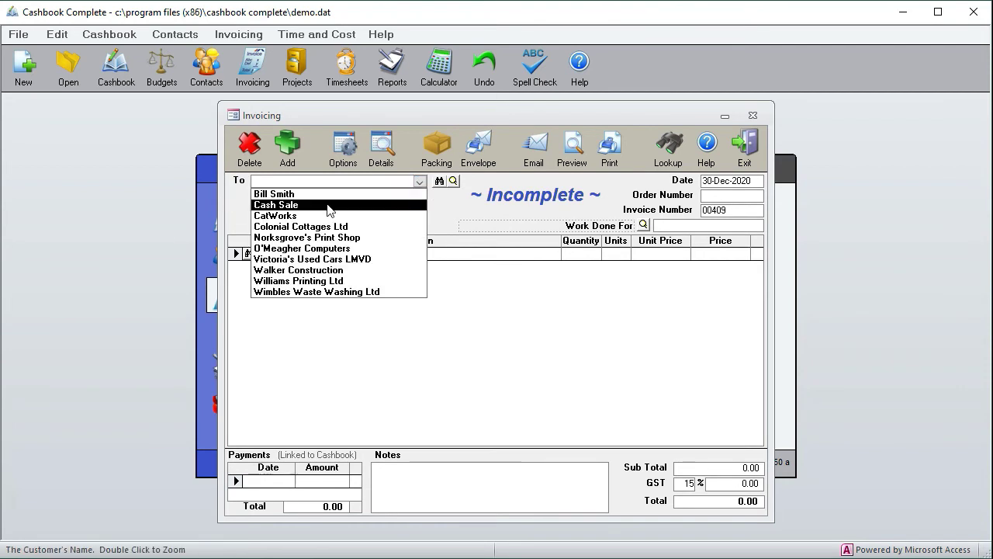
{"action": "left_click", "coordinate": [315, 226]}
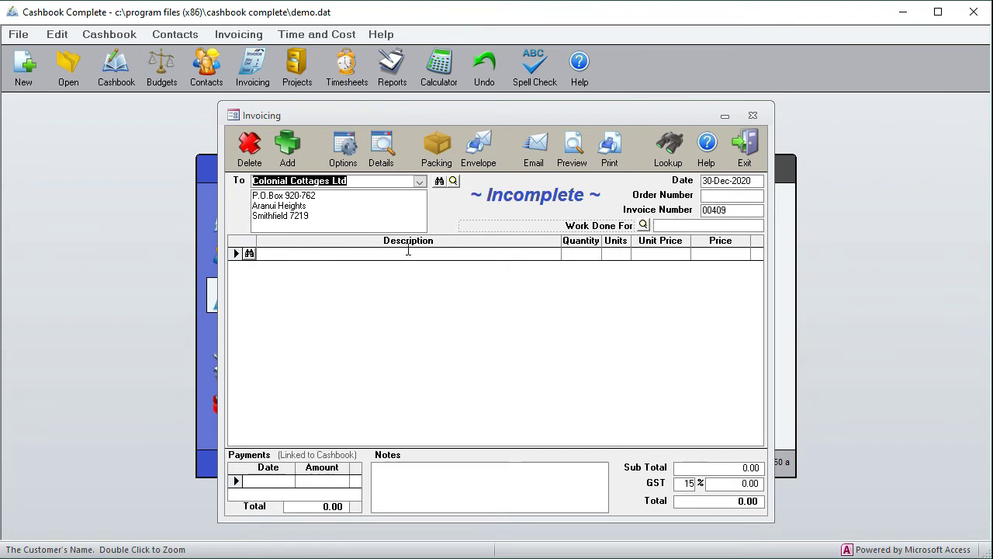
Enter the first line 'Something', 2 Litres at 100.00, for a 230.00 total.
{"action": "left_click", "coordinate": [316, 253]}
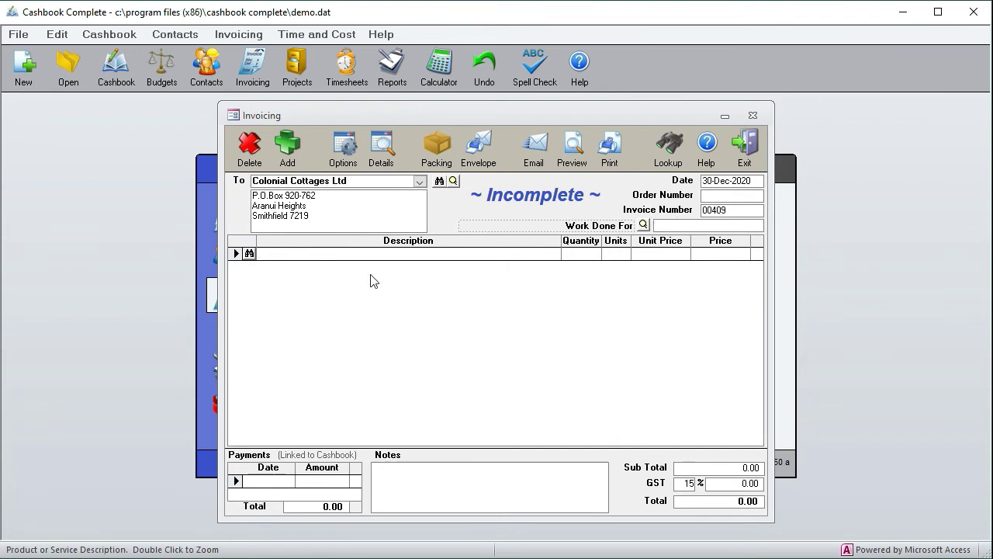
{"action": "type", "text": "Something"}
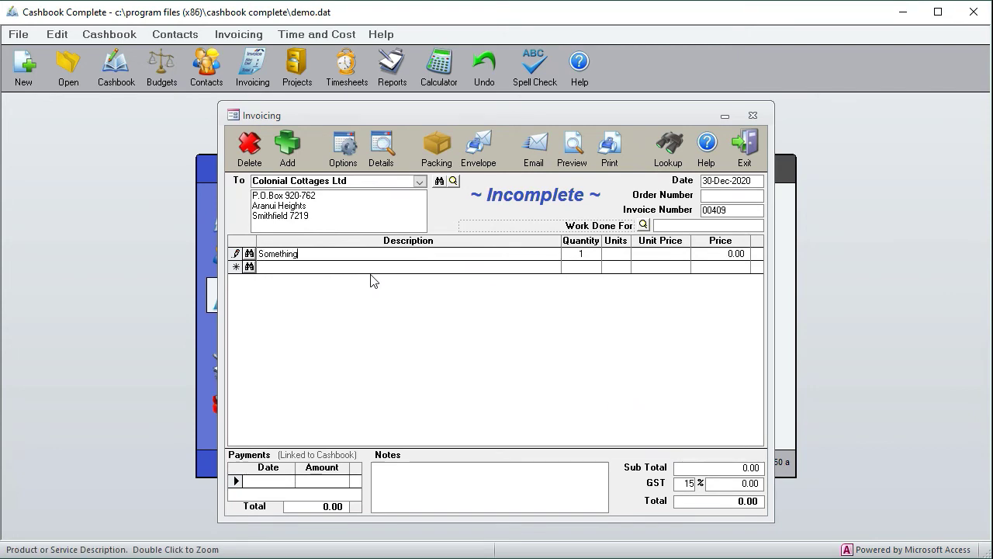
{"action": "key", "text": "Tab"}
{"action": "key", "text": "Tab"}
{"action": "type", "text": "Litres"}
{"action": "key", "text": "Tab"}
{"action": "type", "text": "1"}
{"action": "key", "text": "Tab"}
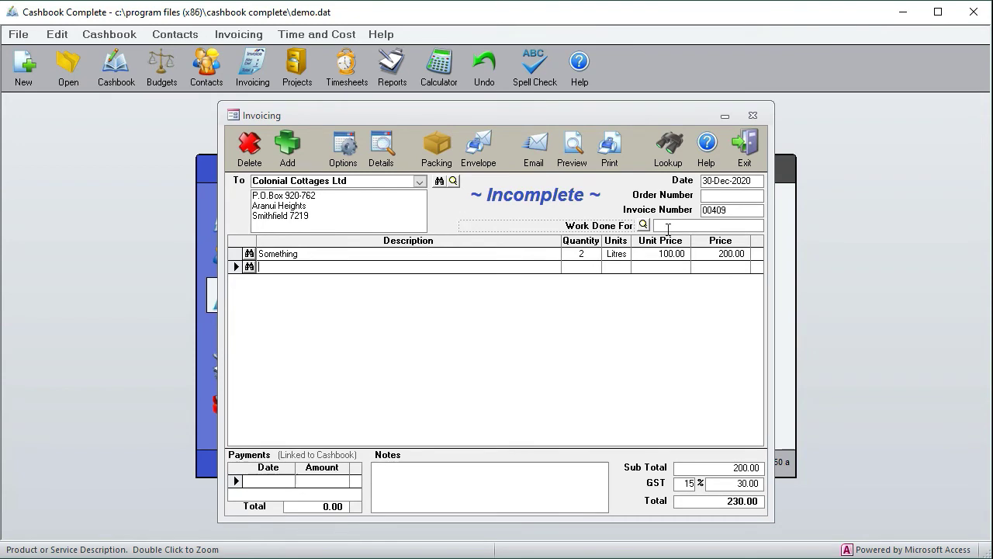
{"action": "left_click", "coordinate": [343, 147]}
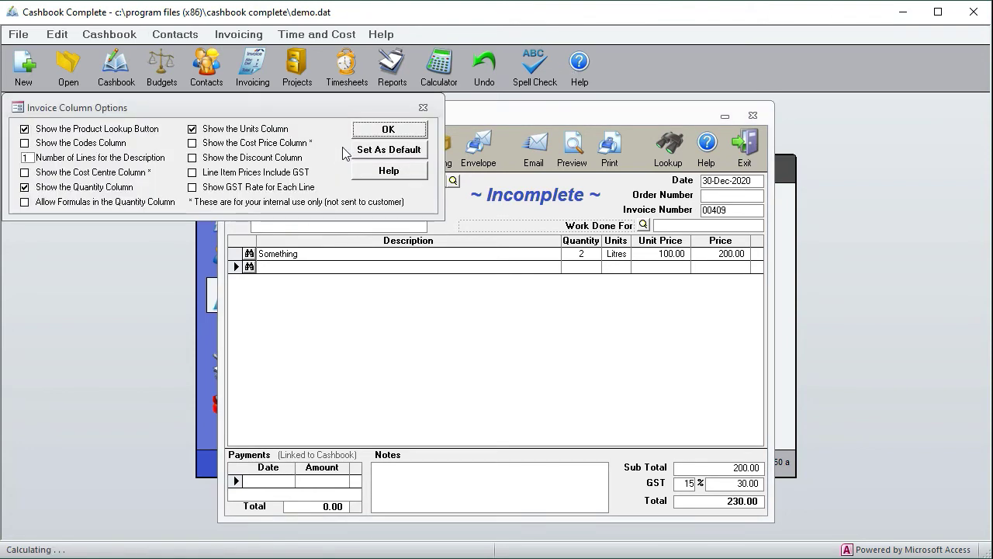
Show the Codes column and add a CARP-B-1 Carpet - Brenworth line at 25.00.
{"action": "left_click", "coordinate": [43, 148]}
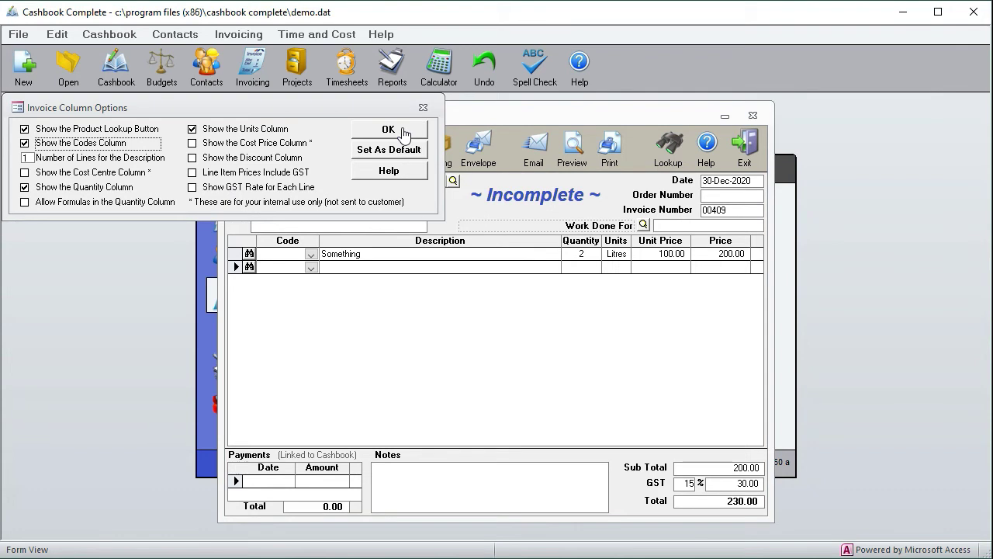
{"action": "left_click", "coordinate": [403, 130]}
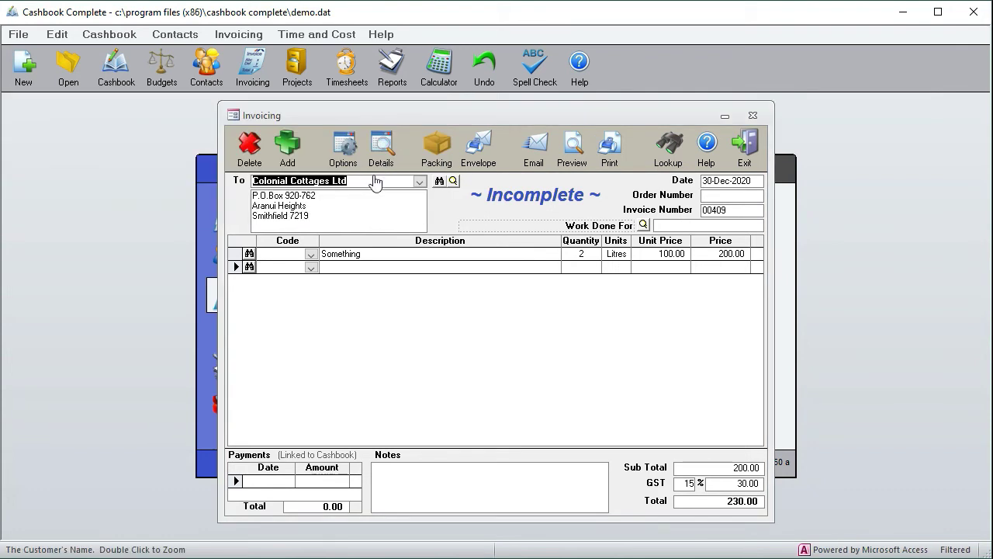
{"action": "left_click", "coordinate": [310, 267]}
{"action": "left_click", "coordinate": [308, 280]}
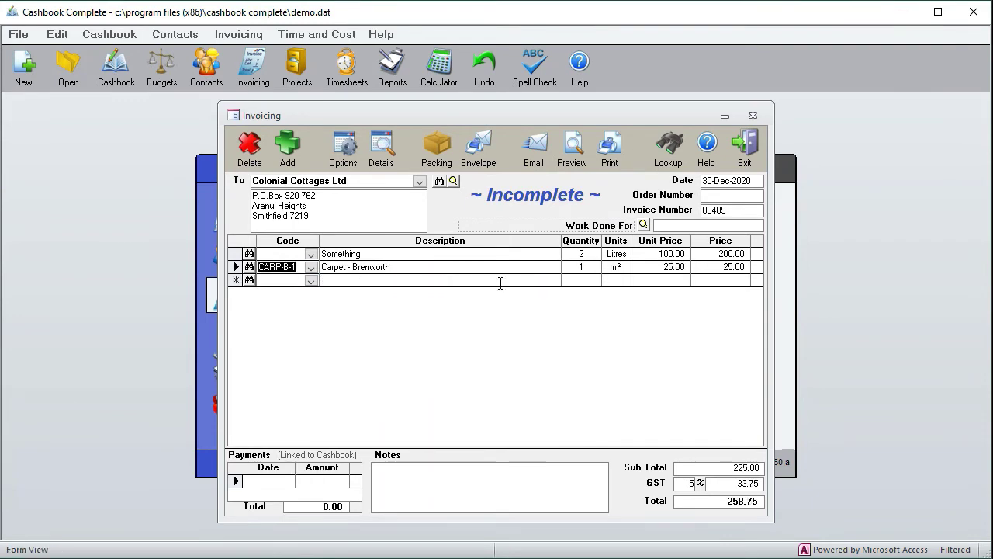
{"action": "left_click", "coordinate": [474, 279]}
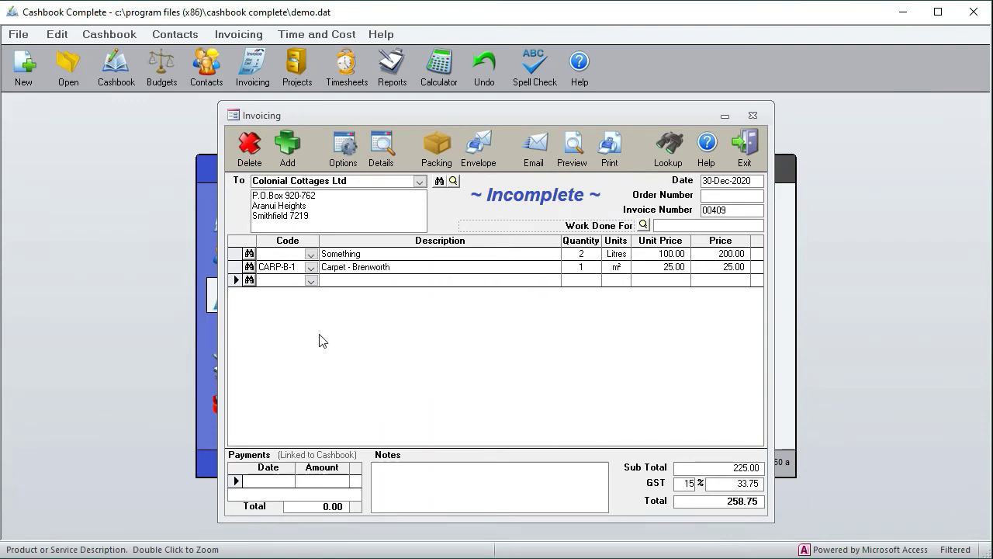
Look up 'car' and add a CARP-F-1 Carpet - Feltor line at 20.00, total 281.75.
{"action": "left_click", "coordinate": [249, 280]}
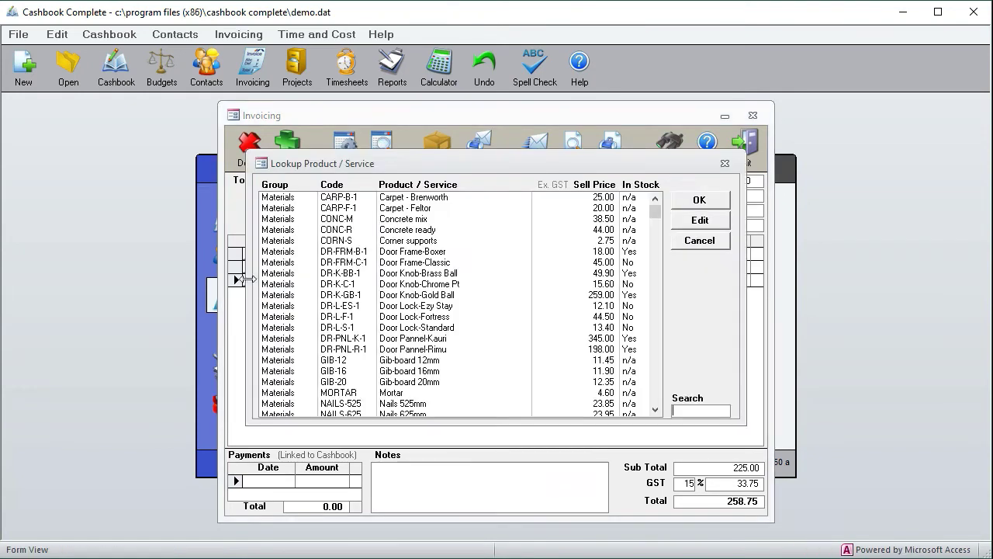
{"action": "type", "text": "car"}
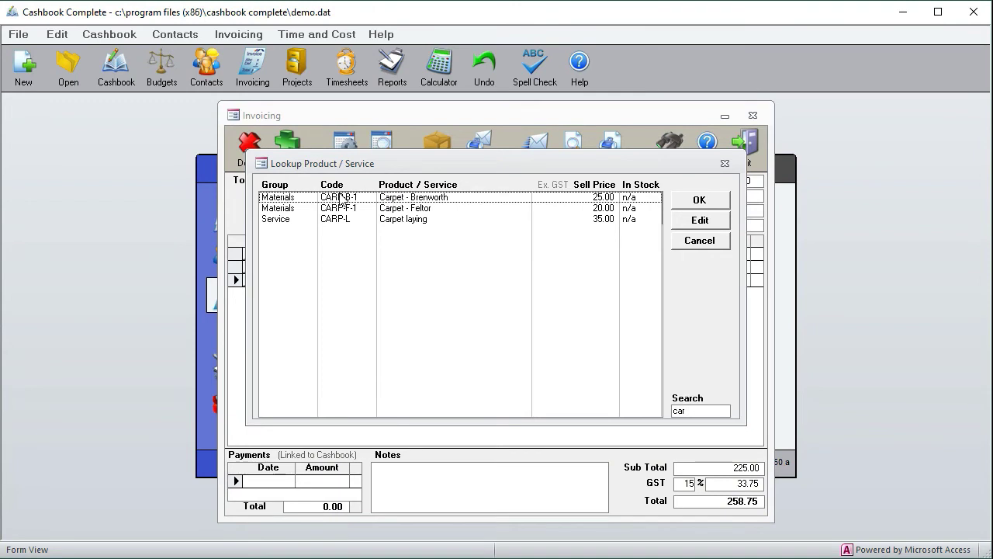
{"action": "double_click", "coordinate": [400, 209]}
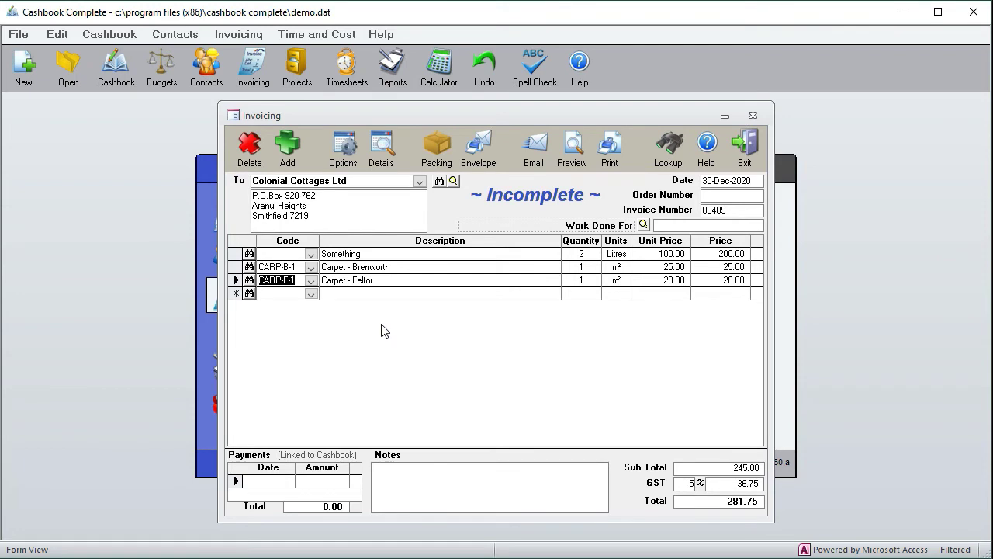
{"action": "left_click", "coordinate": [359, 267]}
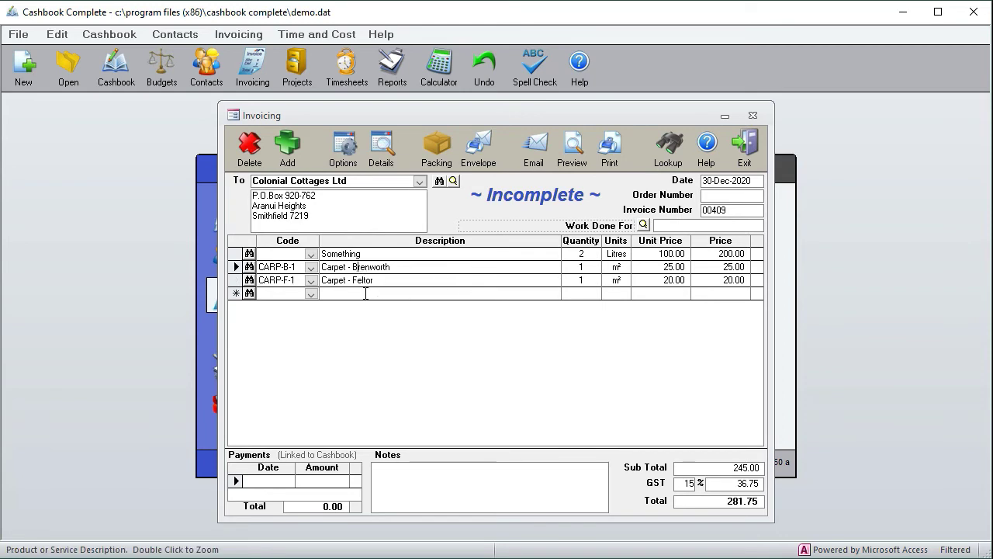
{"action": "right_click", "coordinate": [364, 267]}
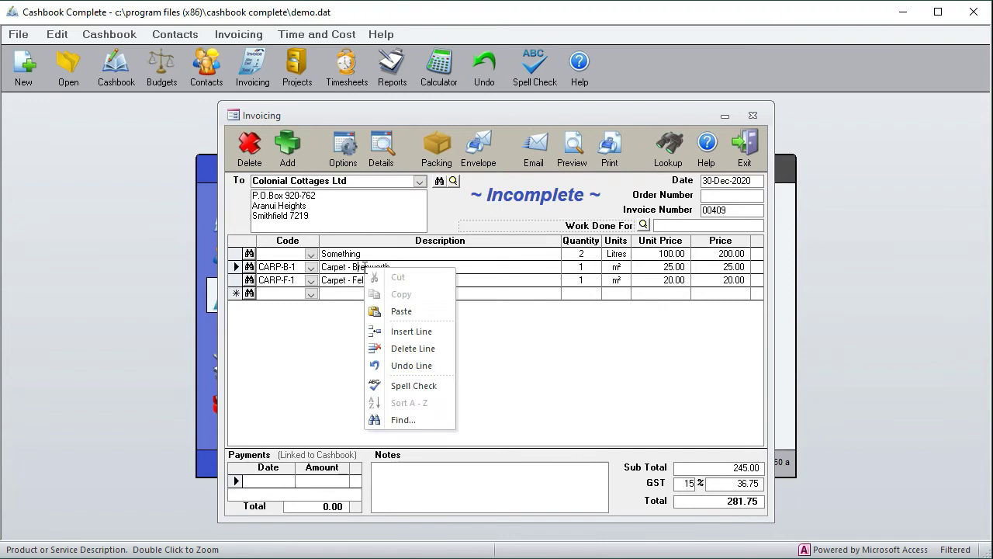
{"action": "left_click", "coordinate": [403, 332]}
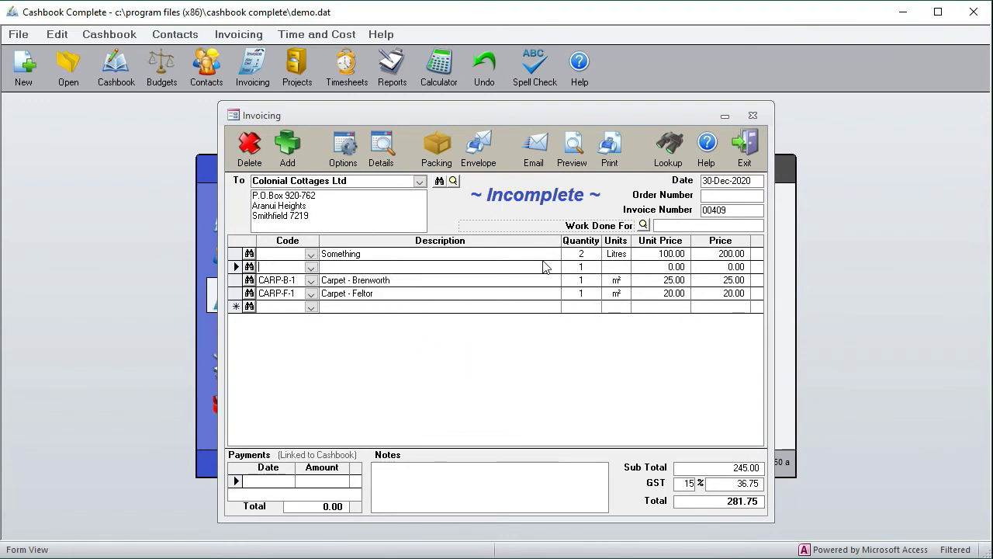
{"action": "left_click", "coordinate": [581, 267]}
{"action": "key", "text": "Delete"}
{"action": "left_click", "coordinate": [657, 267]}
{"action": "key", "text": "Delete"}
{"action": "left_click", "coordinate": [501, 305]}
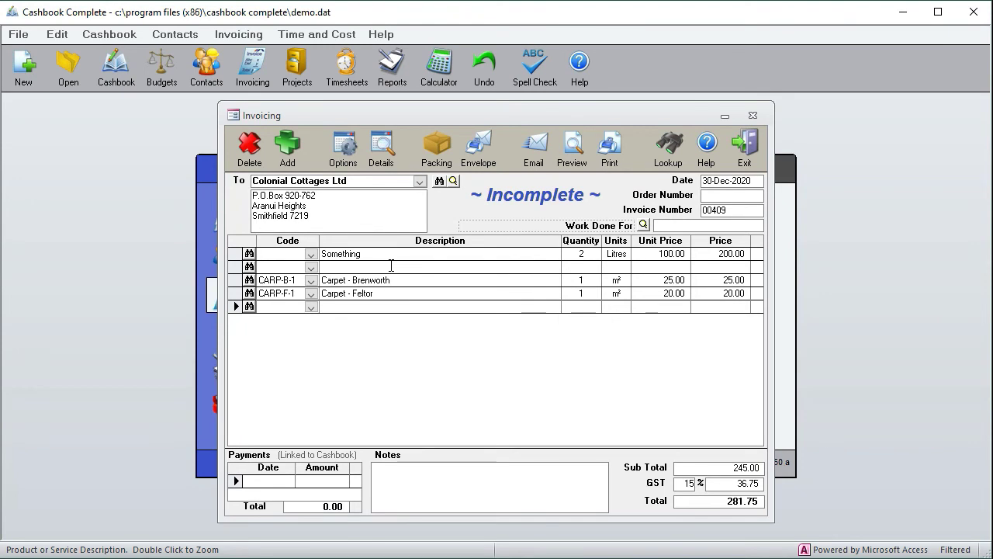
{"action": "right_click", "coordinate": [391, 266]}
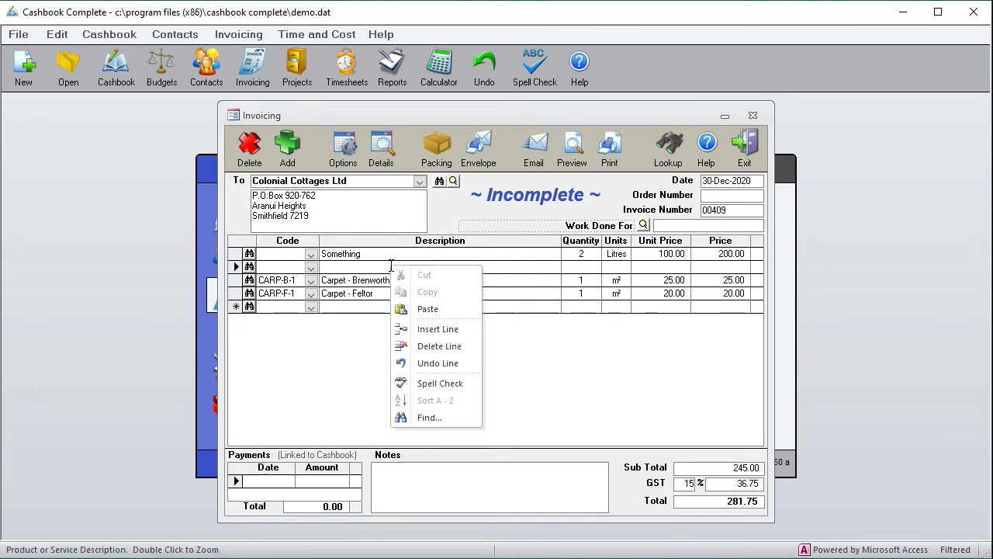
{"action": "left_click", "coordinate": [440, 346]}
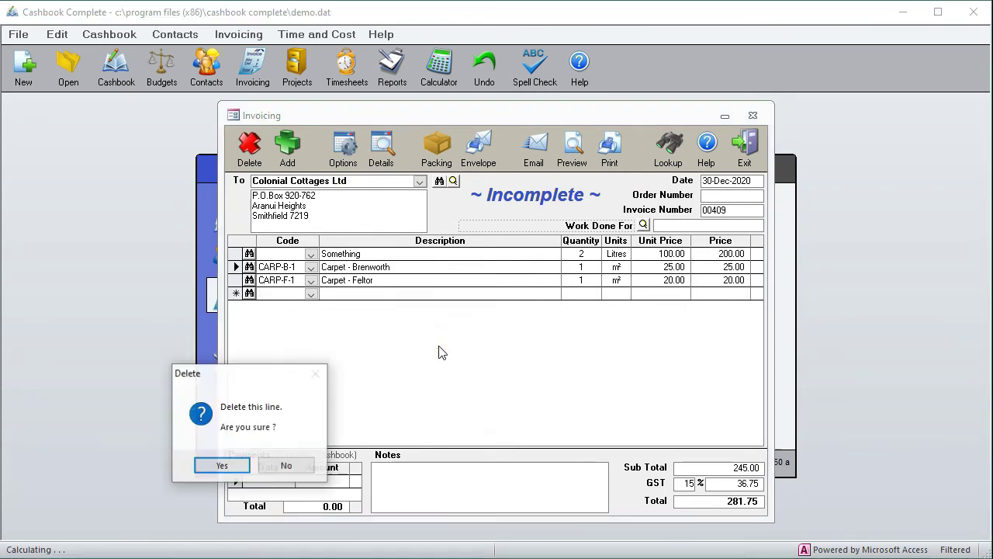
{"action": "left_click", "coordinate": [222, 465]}
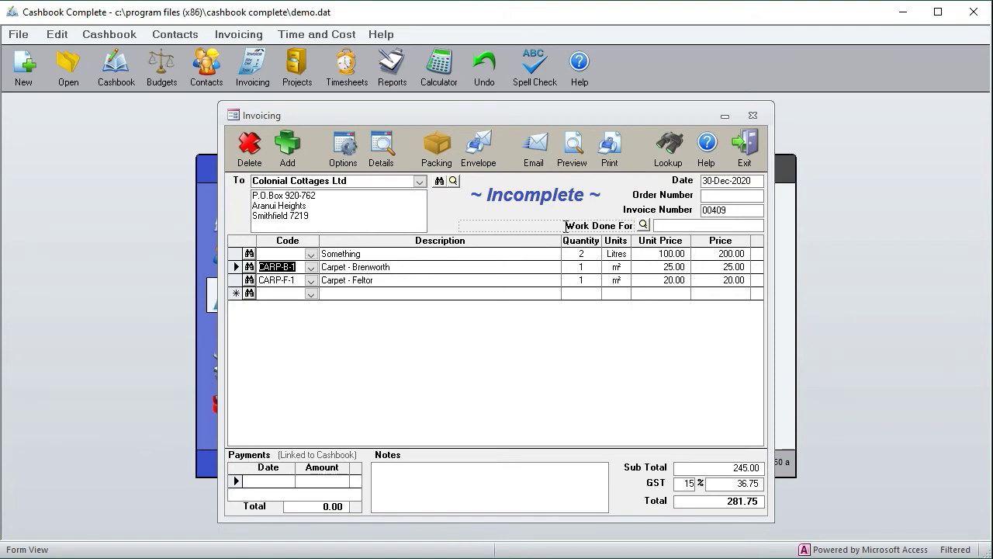
Rename the 'Work Done For' field label to 'Street Address'.
{"action": "left_click", "coordinate": [583, 226]}
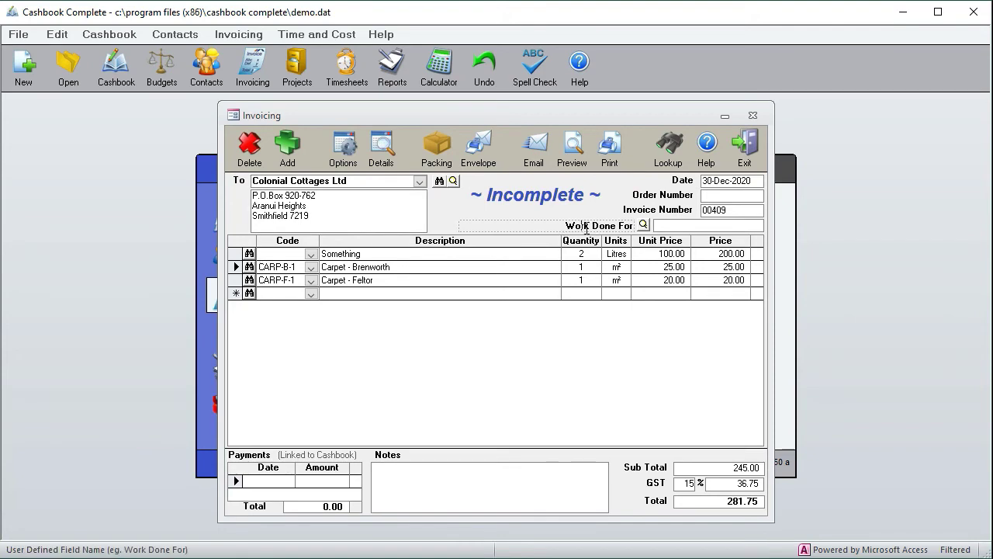
{"action": "left_click_drag", "start_coordinate": [566, 226], "coordinate": [636, 227]}
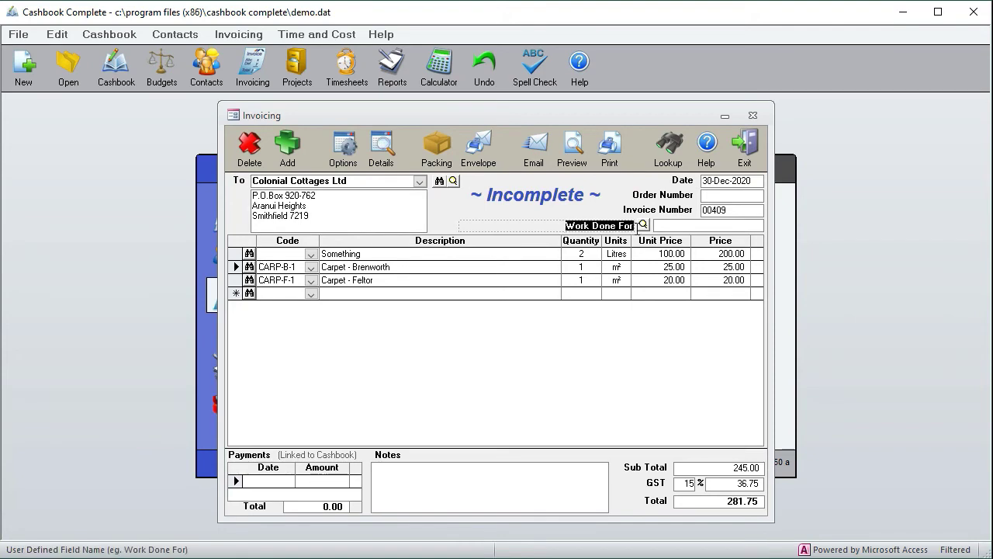
{"action": "type", "text": "S"}
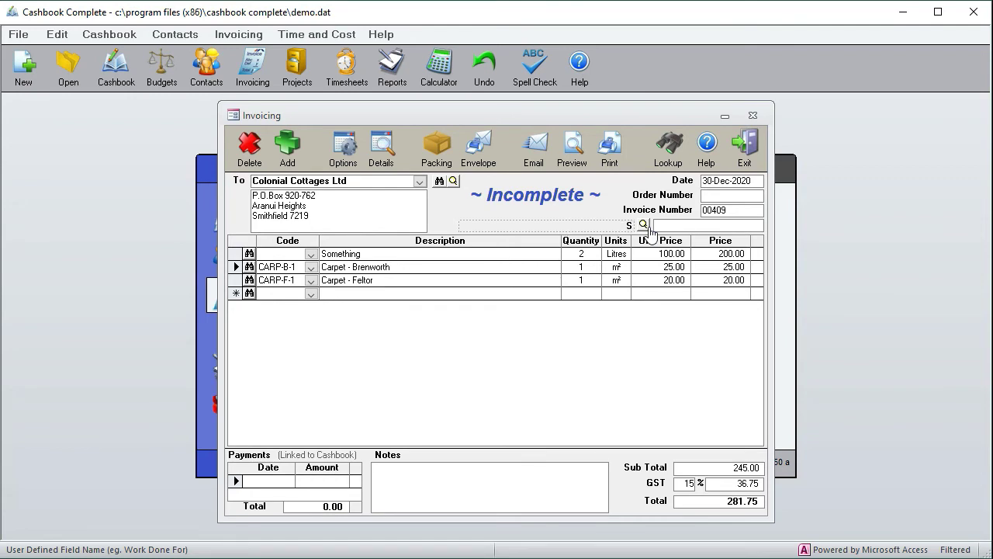
{"action": "type", "text": "treet Address"}
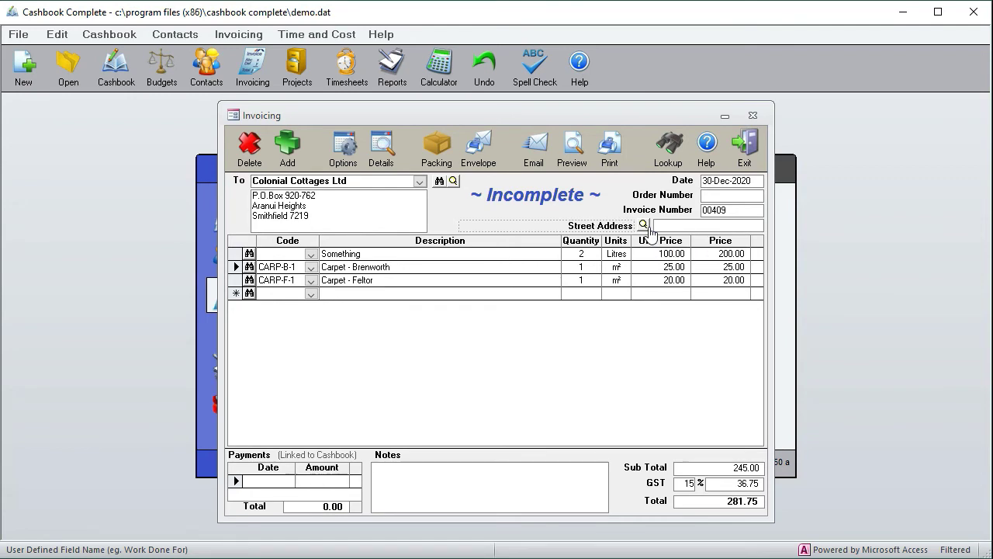
{"action": "left_click", "coordinate": [669, 225]}
{"action": "type", "text": "Unit"}
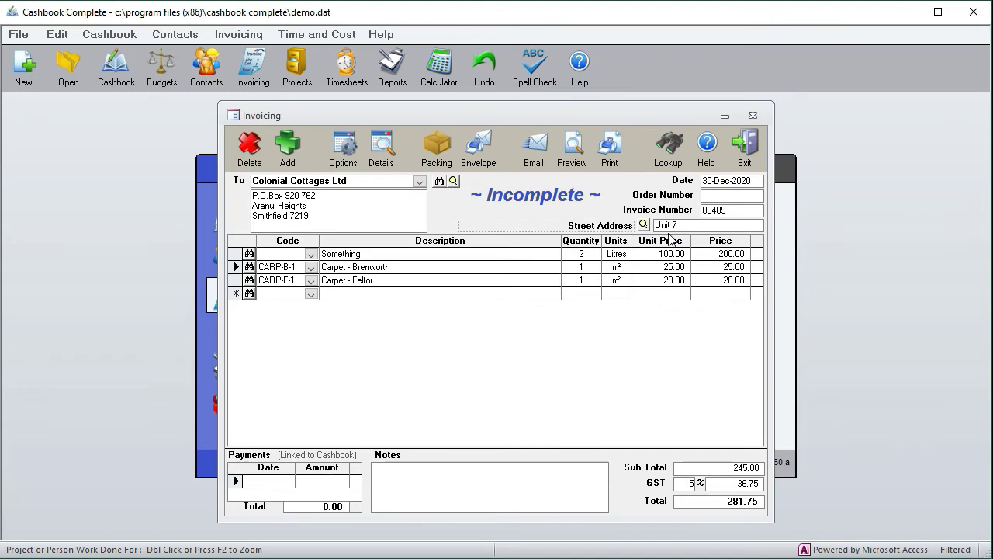
{"action": "type", "text": "7, 8 Reeves Road"}
{"action": "left_click", "coordinate": [713, 210]}
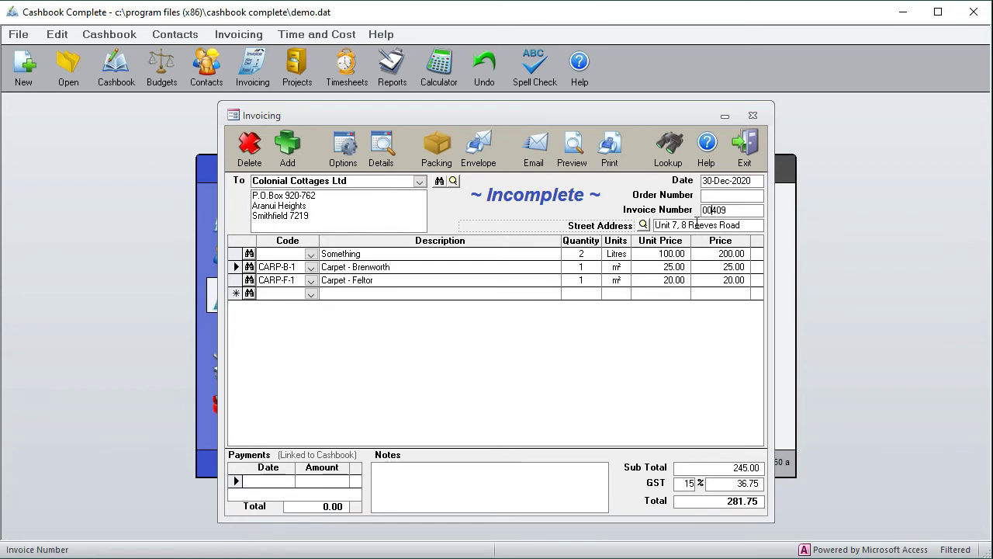
{"action": "left_click", "coordinate": [644, 226]}
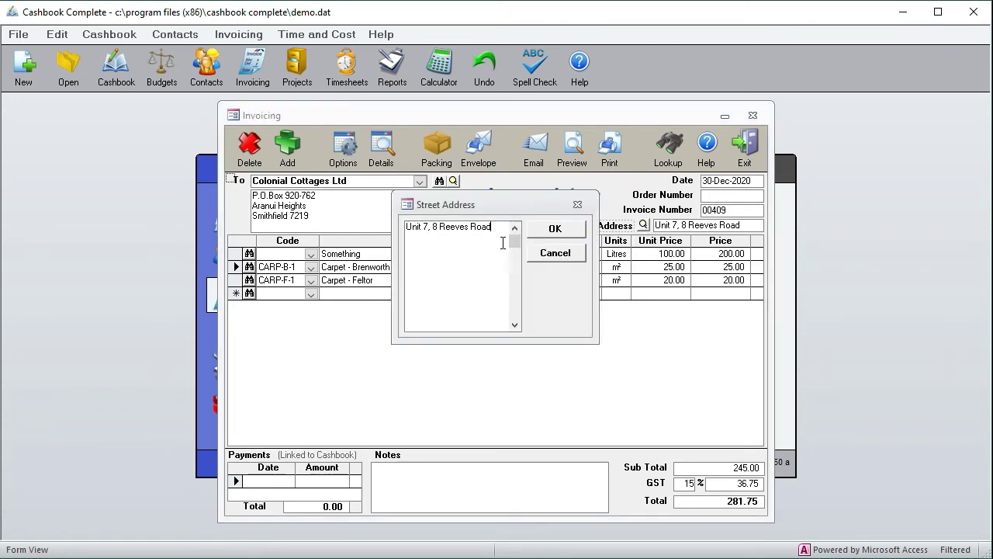
Add 'Pakuranga' and 'Auckland' as further street address lines and confirm.
{"action": "type", "text": "Pakuranga"}
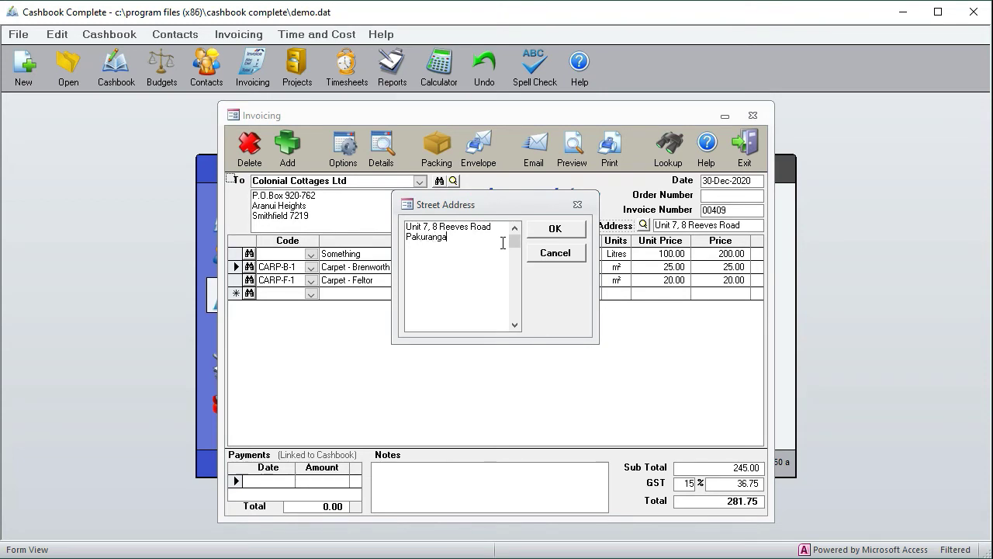
{"action": "type", "text": "uckland"}
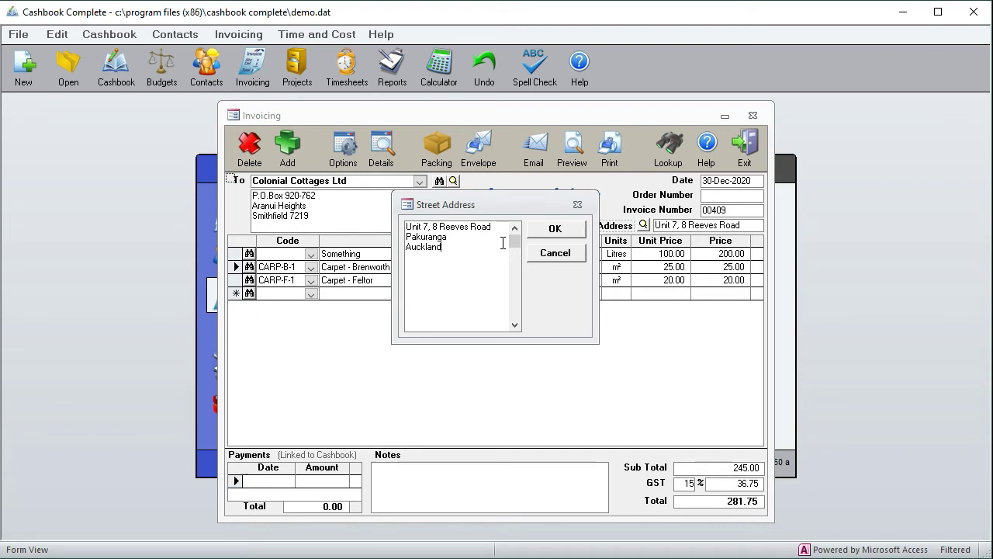
{"action": "left_click", "coordinate": [556, 230]}
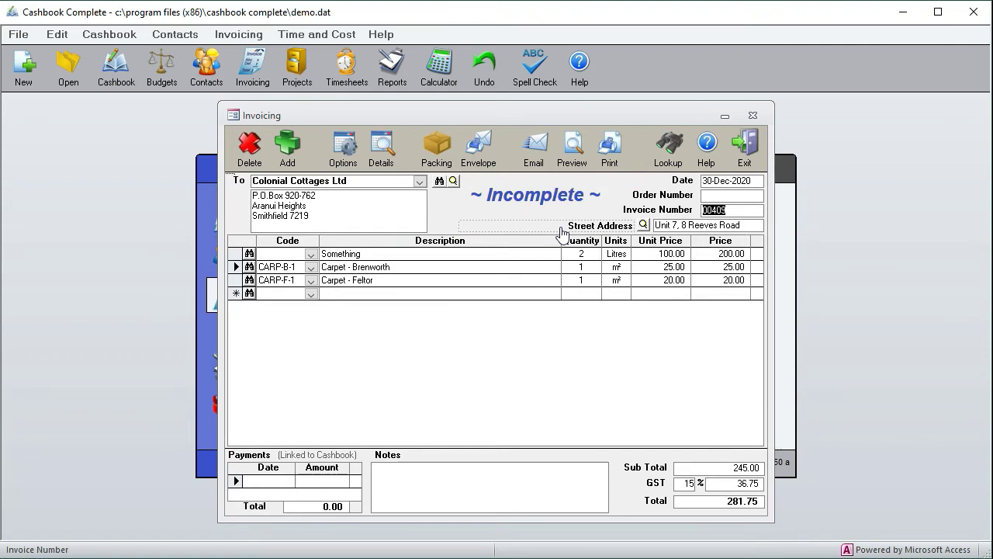
{"action": "left_click", "coordinate": [572, 151]}
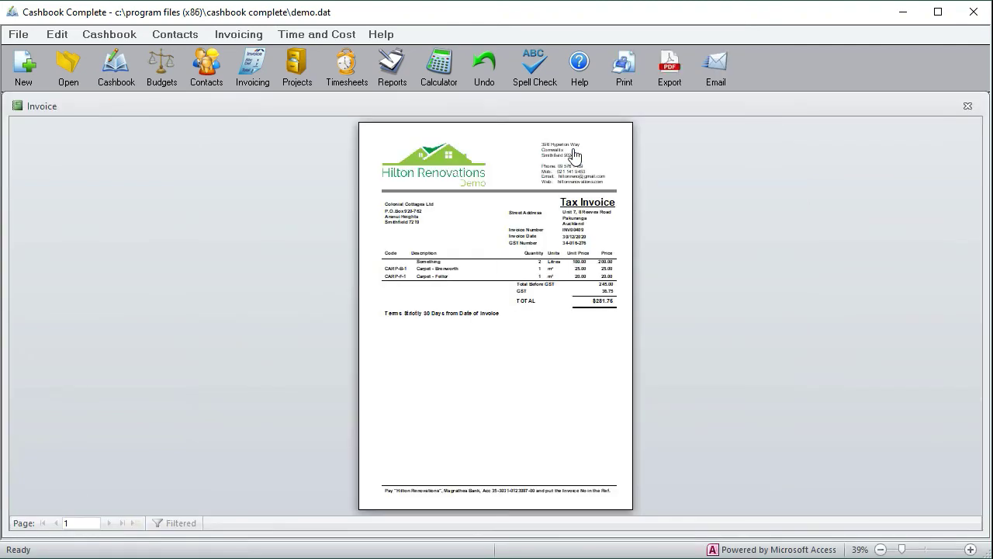
{"action": "left_click", "coordinate": [581, 221]}
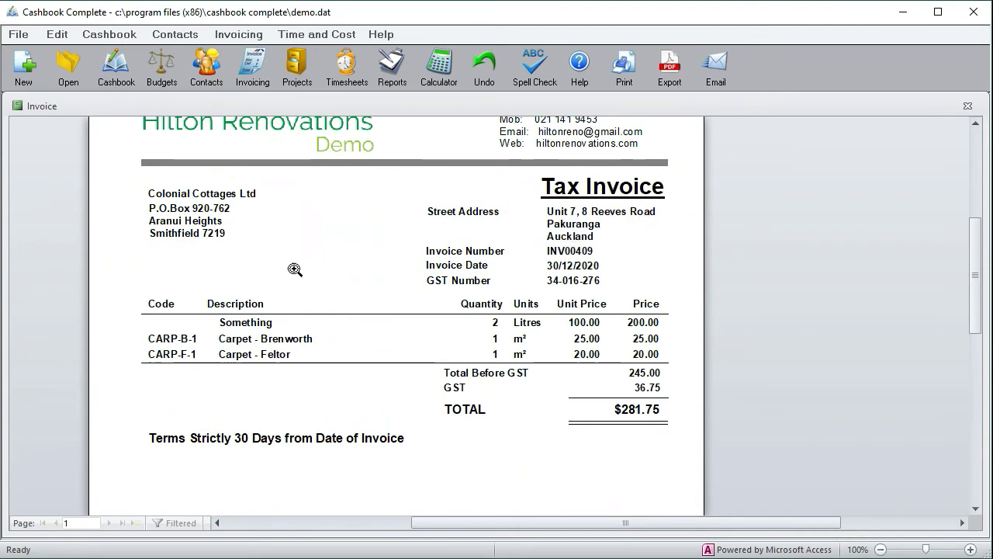
{"action": "left_click", "coordinate": [967, 105]}
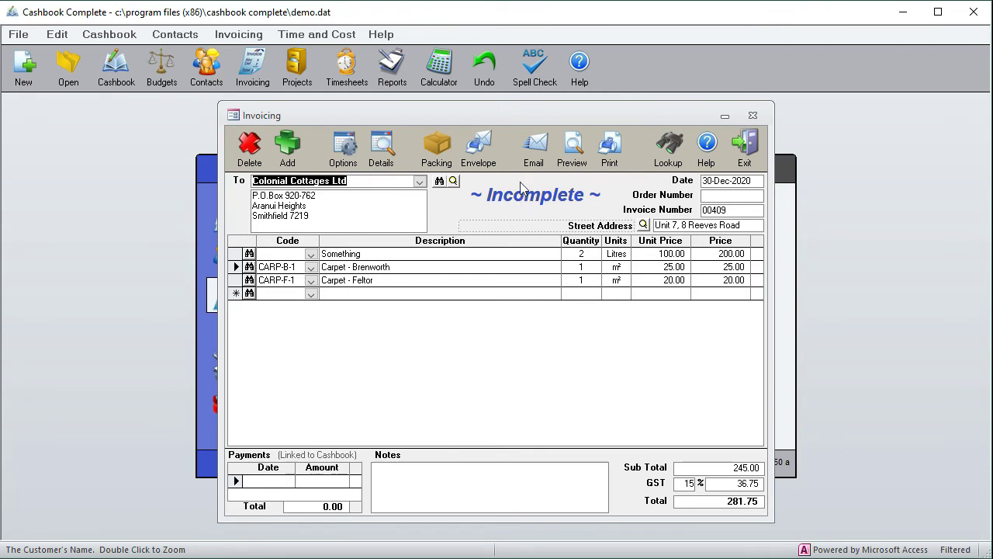
Email the invoice to Colonial Cottages Ltd, then start a second email and cancel it.
{"action": "left_click", "coordinate": [534, 147]}
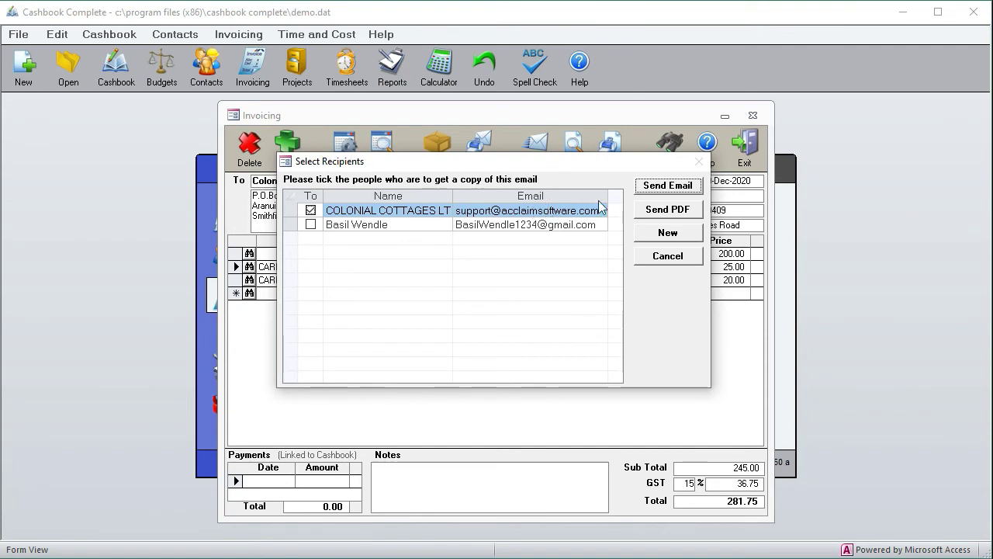
{"action": "left_click", "coordinate": [667, 187]}
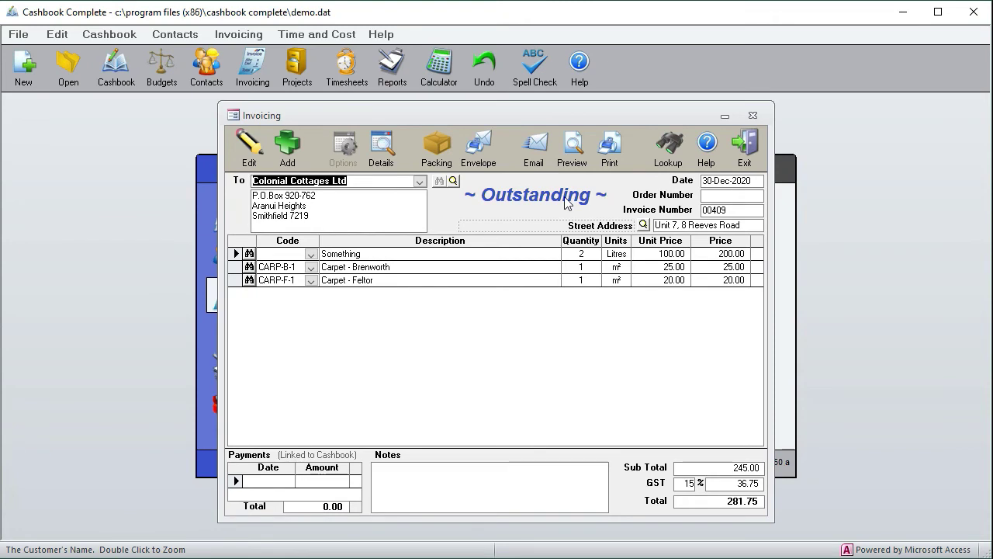
{"action": "left_click", "coordinate": [534, 147]}
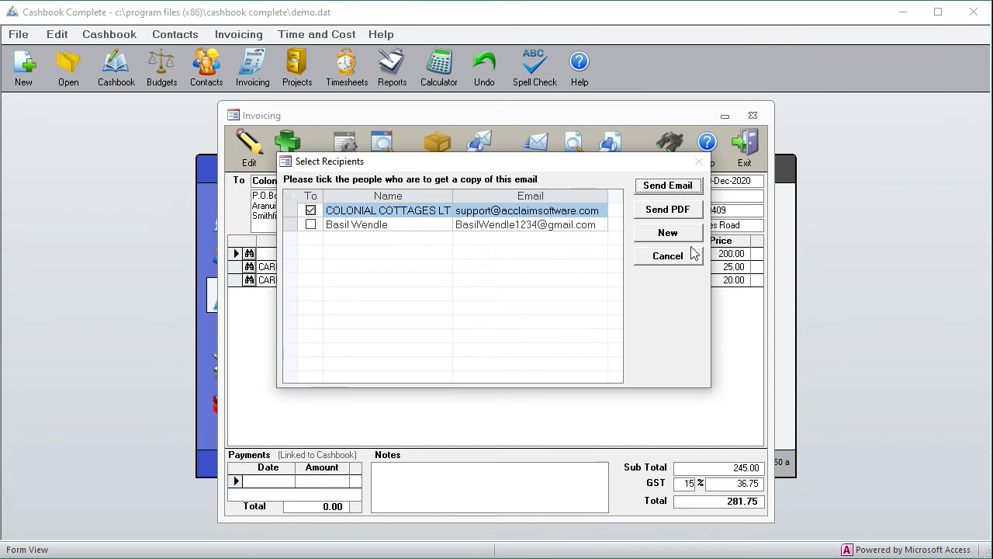
{"action": "left_click", "coordinate": [667, 257]}
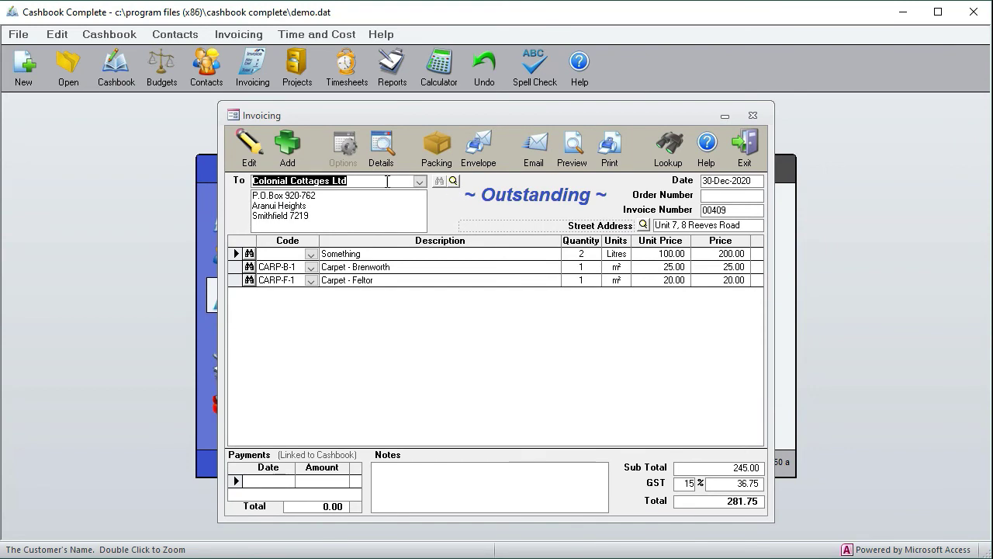
{"action": "left_click", "coordinate": [453, 181]}
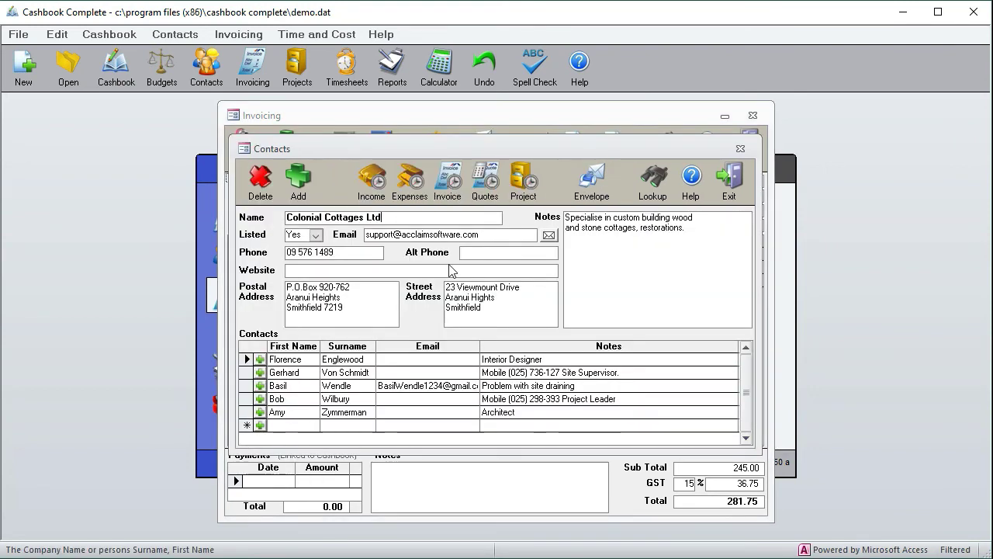
{"action": "left_click", "coordinate": [402, 233]}
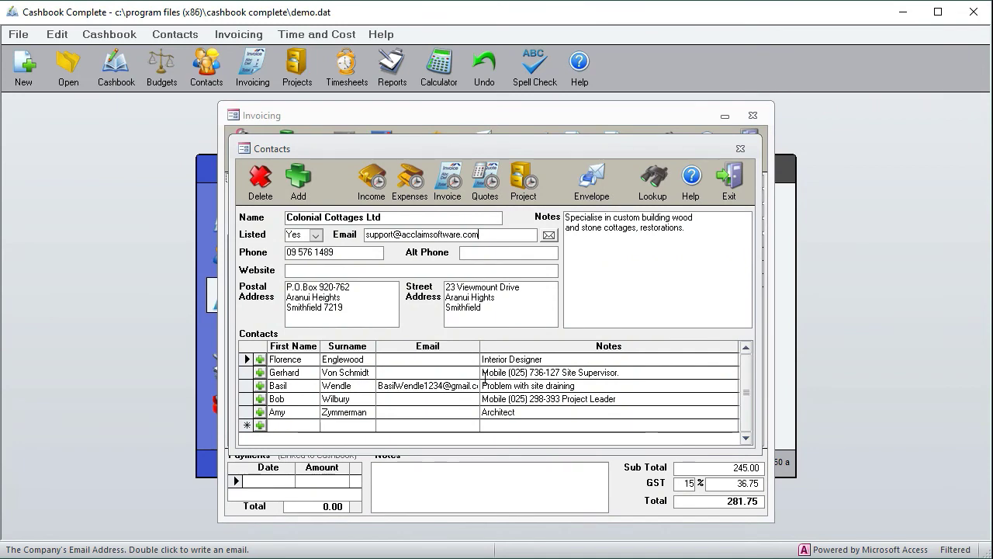
{"action": "left_click", "coordinate": [740, 148]}
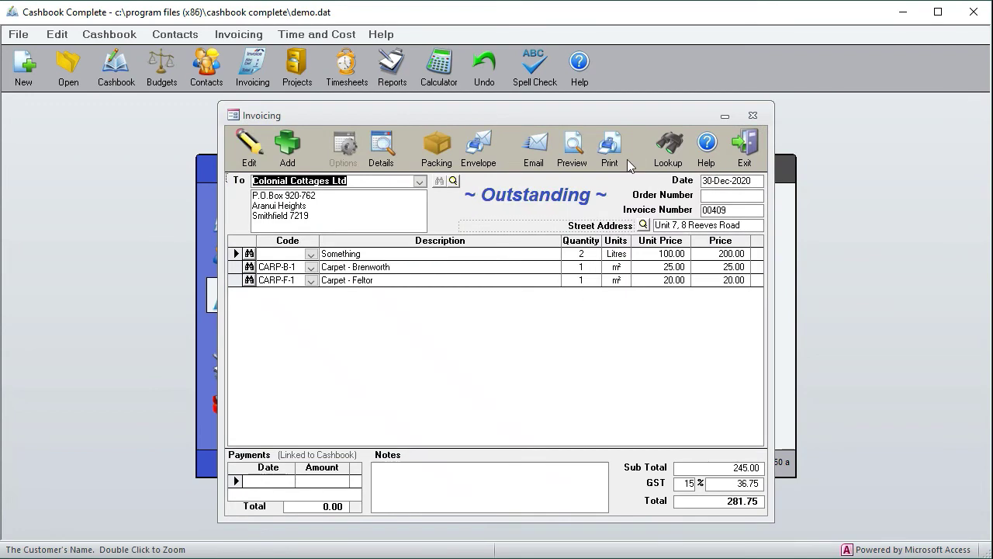
Cancel adding a one-off recipient, then send the invoice as a PDF attachment.
{"action": "left_click", "coordinate": [534, 149]}
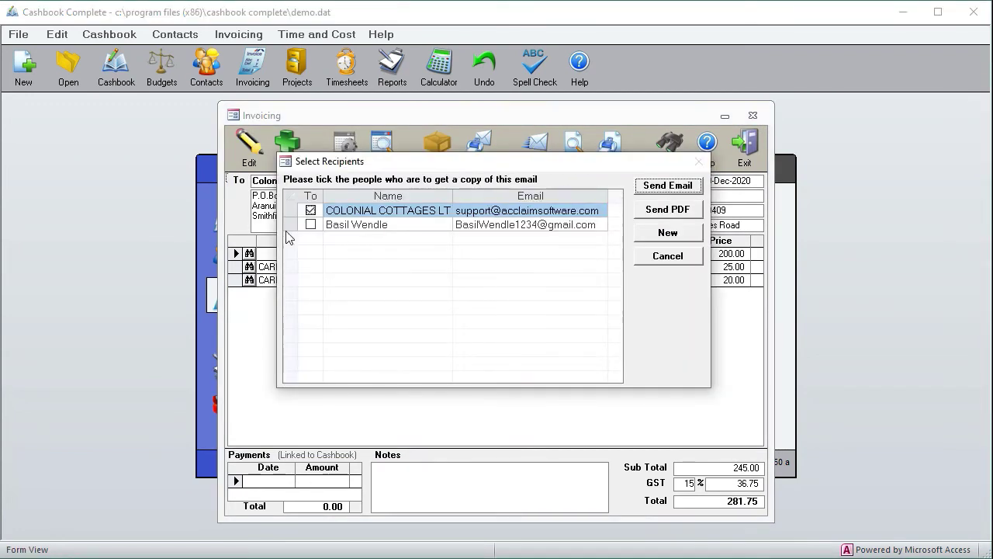
{"action": "left_click", "coordinate": [667, 233]}
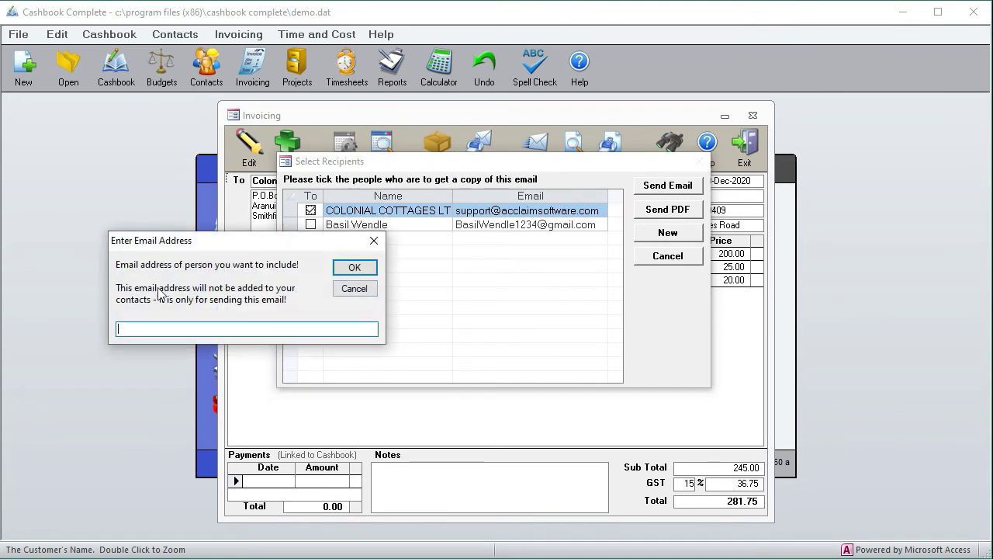
{"action": "left_click", "coordinate": [354, 288]}
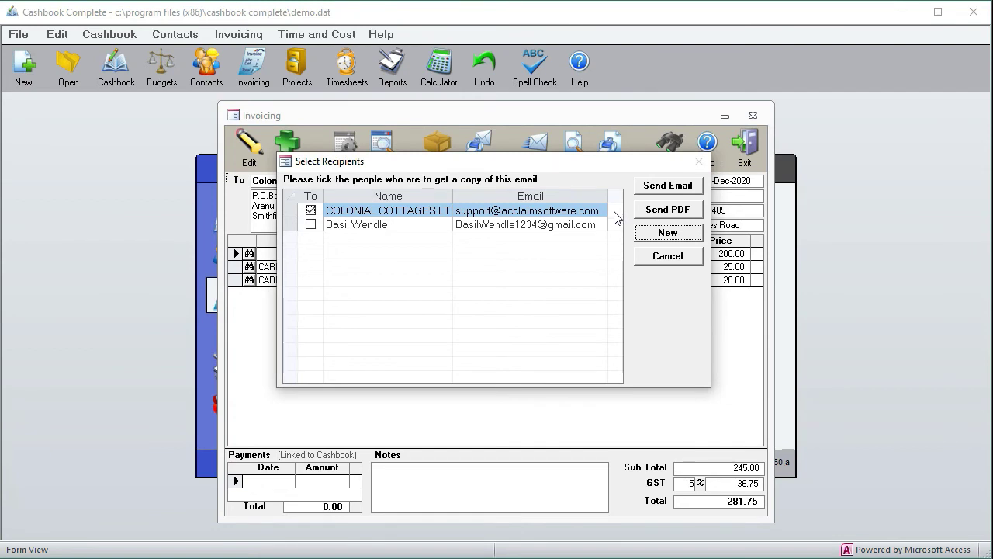
{"action": "left_click", "coordinate": [668, 210]}
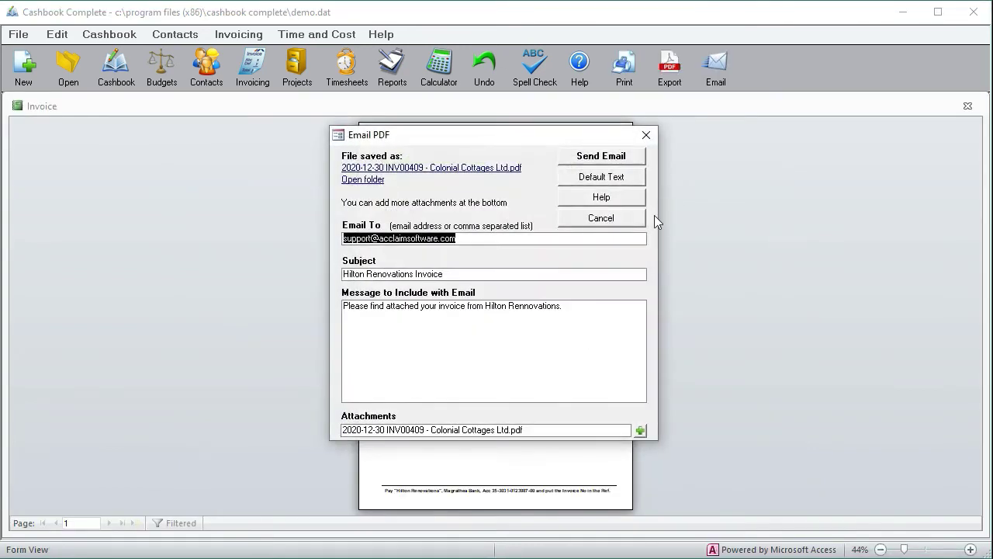
Move the Email PDF window aside and back, then view the default email texts.
{"action": "left_click_drag", "start_coordinate": [582, 142], "coordinate": [866, 172]}
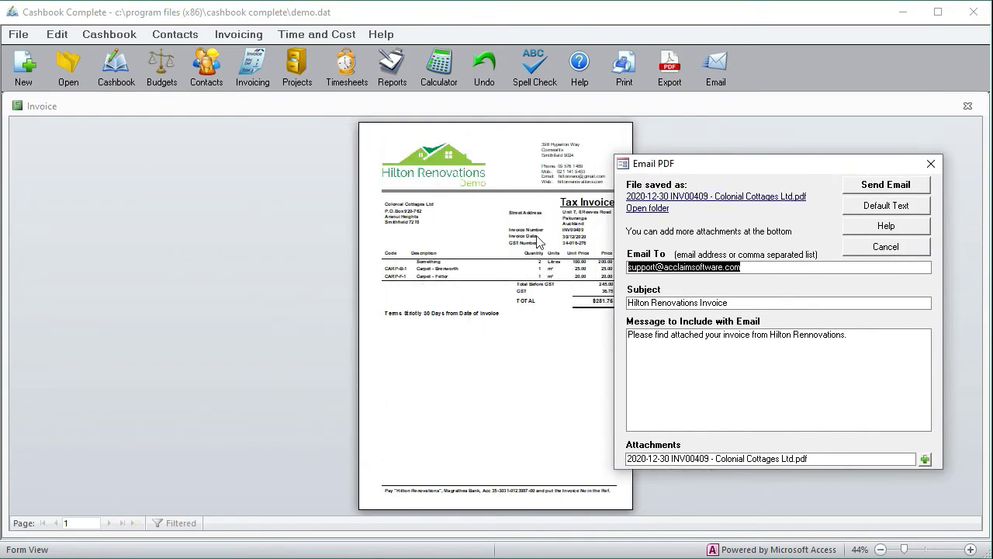
{"action": "left_click_drag", "start_coordinate": [710, 164], "coordinate": [452, 161]}
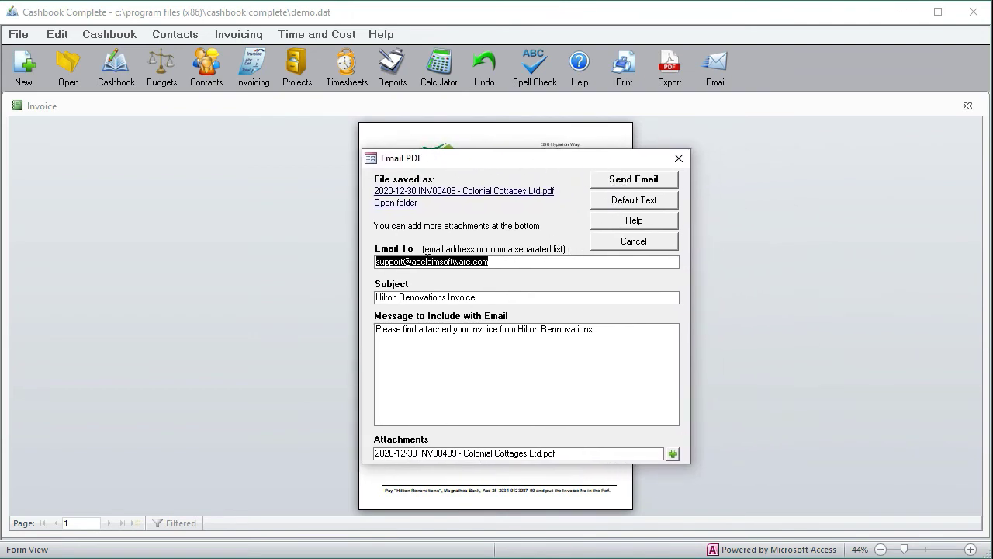
{"action": "left_click", "coordinate": [502, 263]}
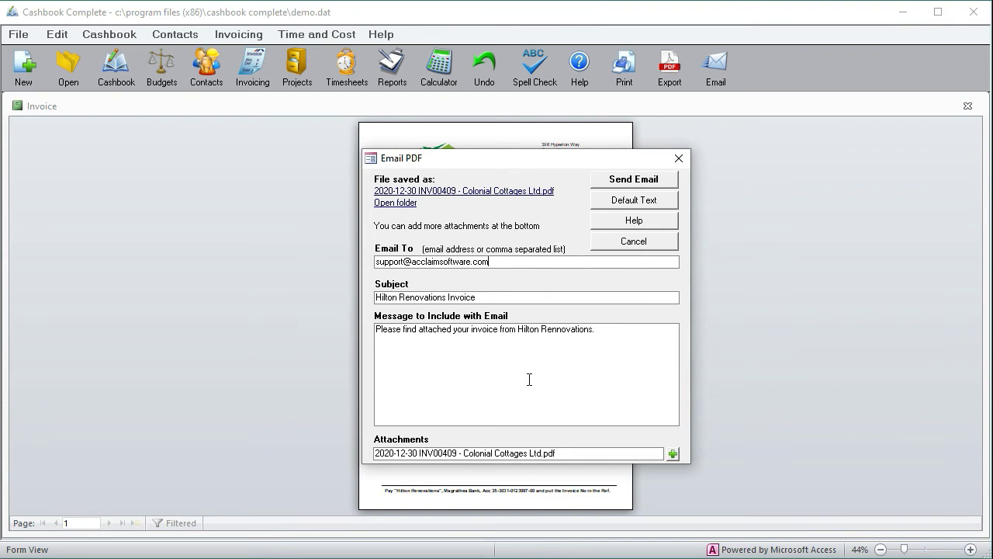
{"action": "left_click", "coordinate": [634, 201]}
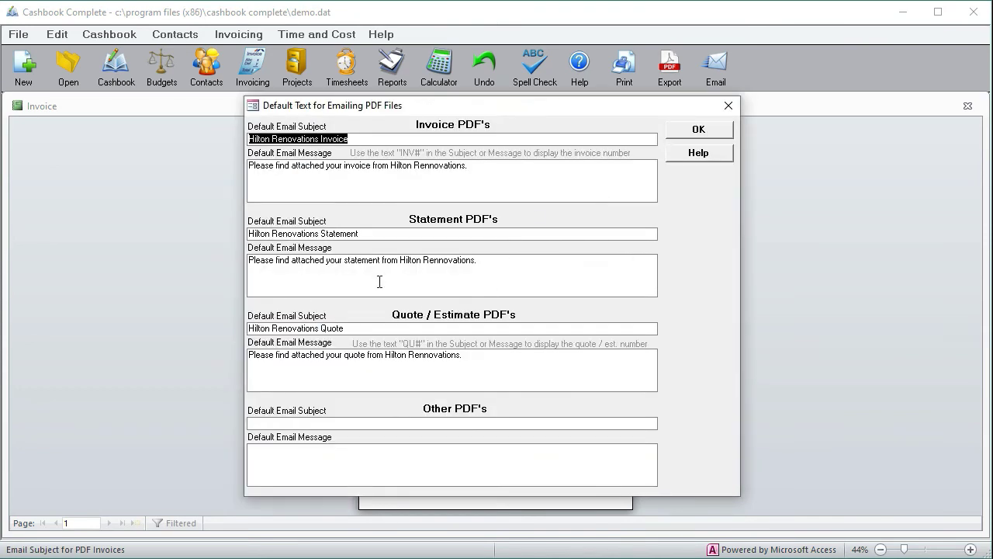
Accept the default email text and send invoice 00409's PDF to the customer.
{"action": "left_click", "coordinate": [698, 129]}
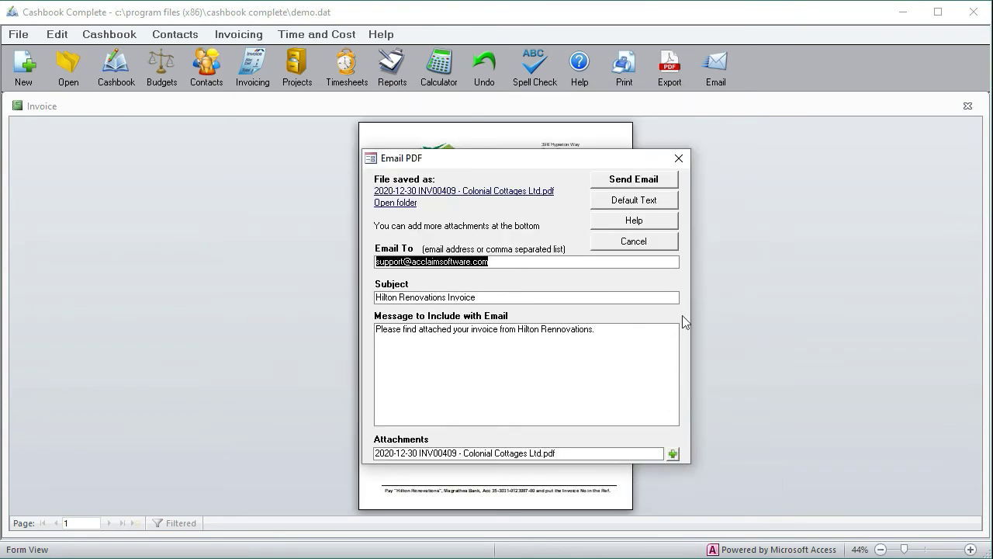
{"action": "left_click", "coordinate": [638, 181]}
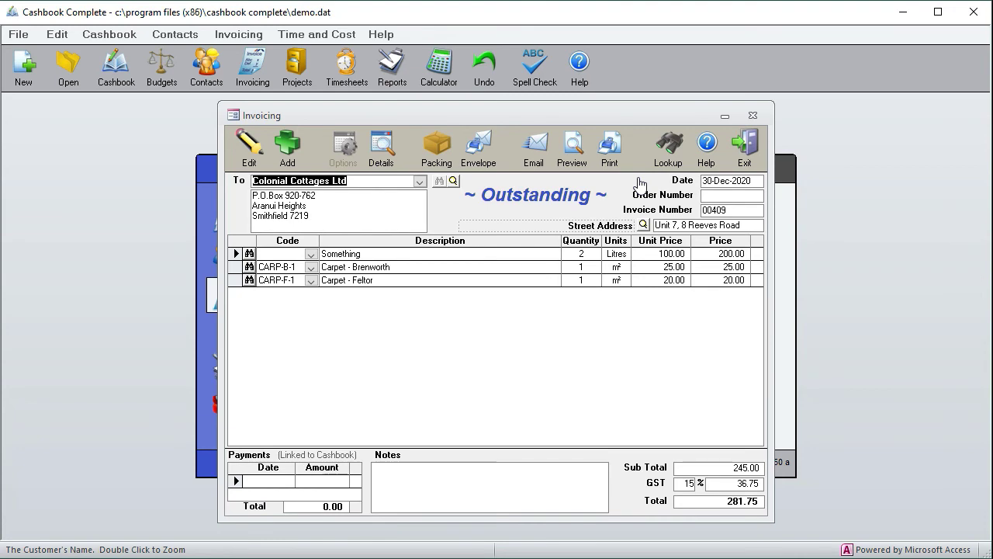
{"action": "left_click", "coordinate": [508, 254]}
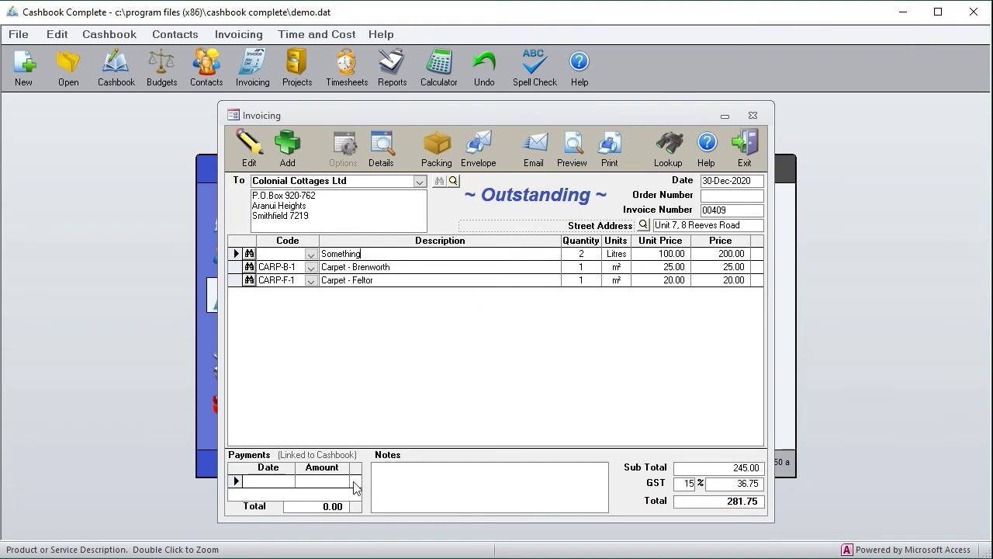
{"action": "left_click", "coordinate": [324, 482]}
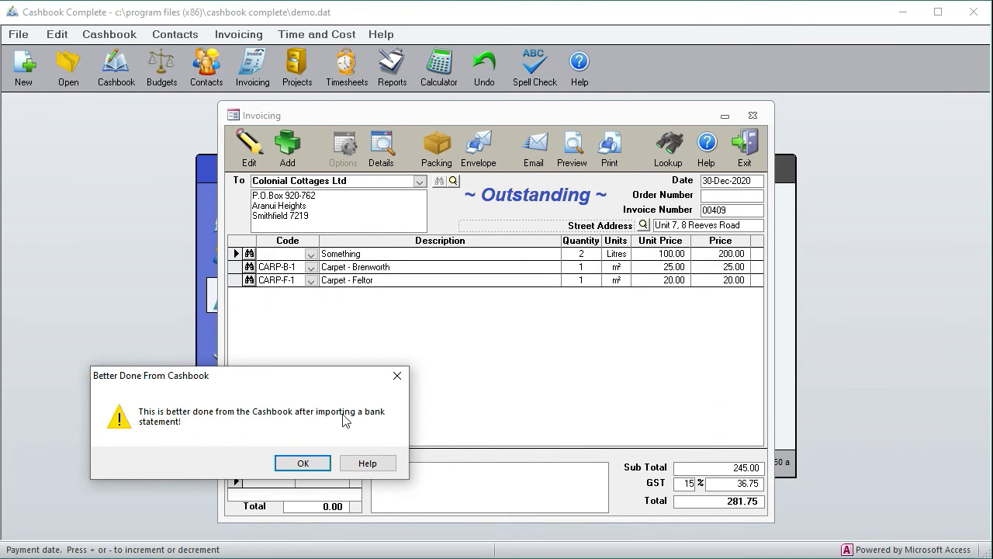
{"action": "left_click", "coordinate": [309, 465]}
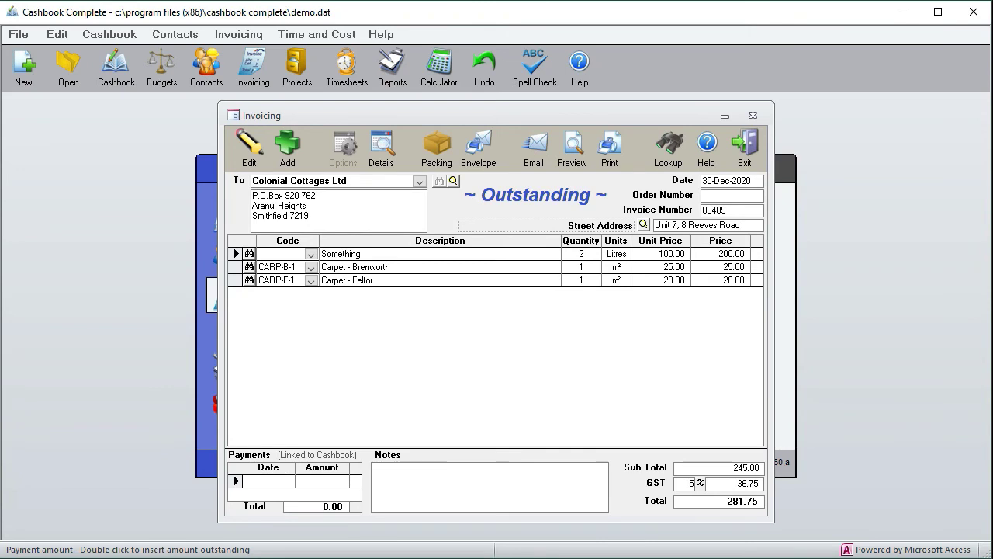
Record the outstanding 281.75 as a payment dated 30/12/2020 and post it to the cashbook.
{"action": "double_click", "coordinate": [343, 481]}
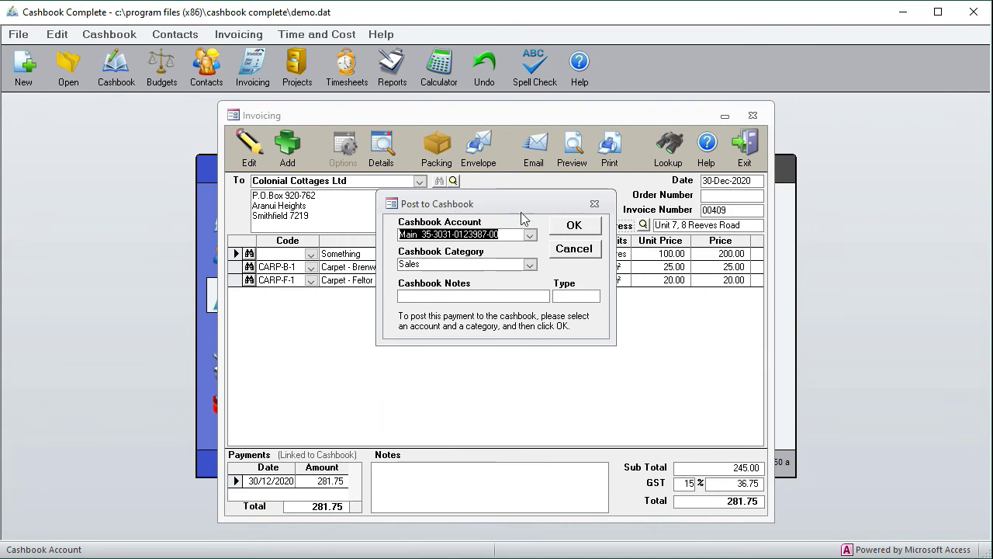
{"action": "left_click", "coordinate": [572, 227]}
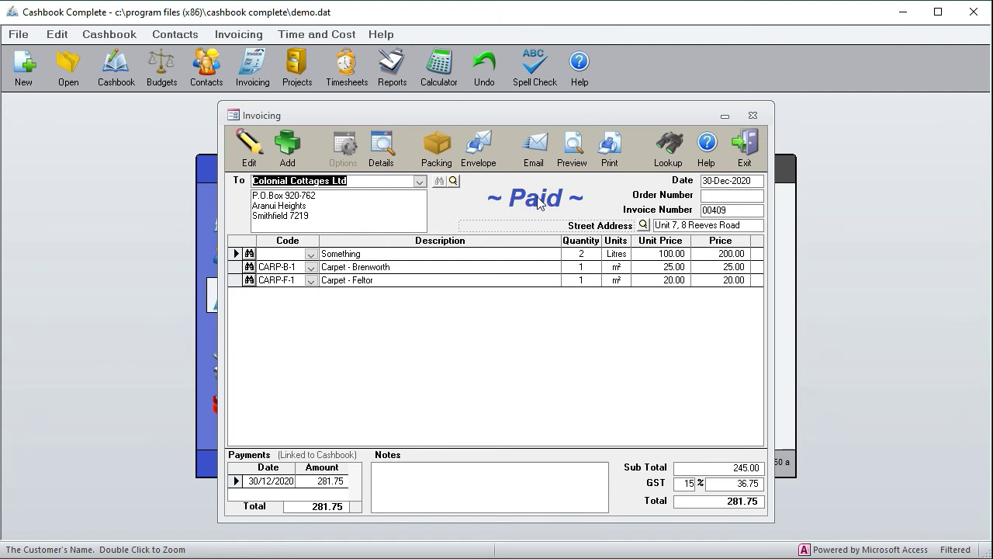
Look up Incomplete invoices and open INV00407 for Colonial Cottages Ltd (Repair Door Handle, 80.50).
{"action": "left_click", "coordinate": [672, 147]}
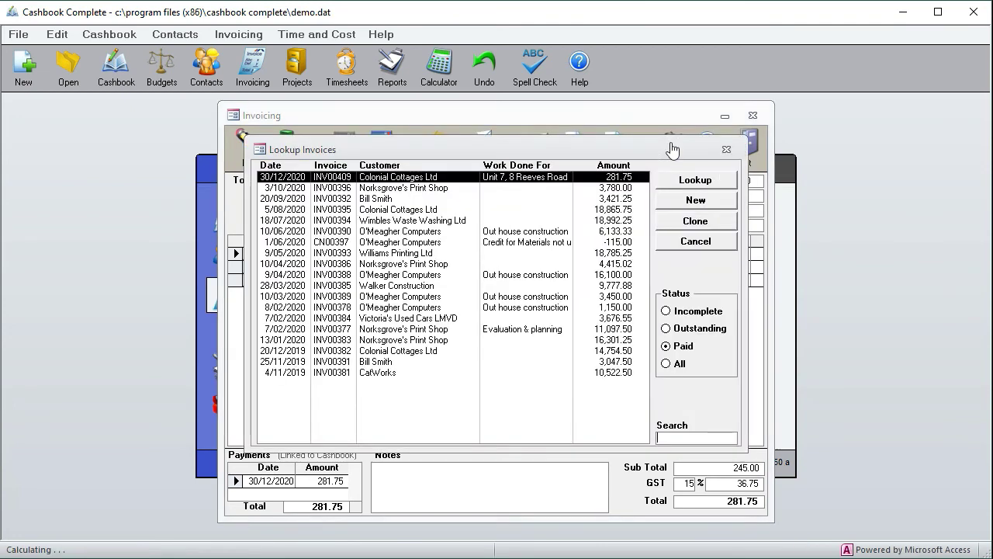
{"action": "left_click", "coordinate": [665, 311]}
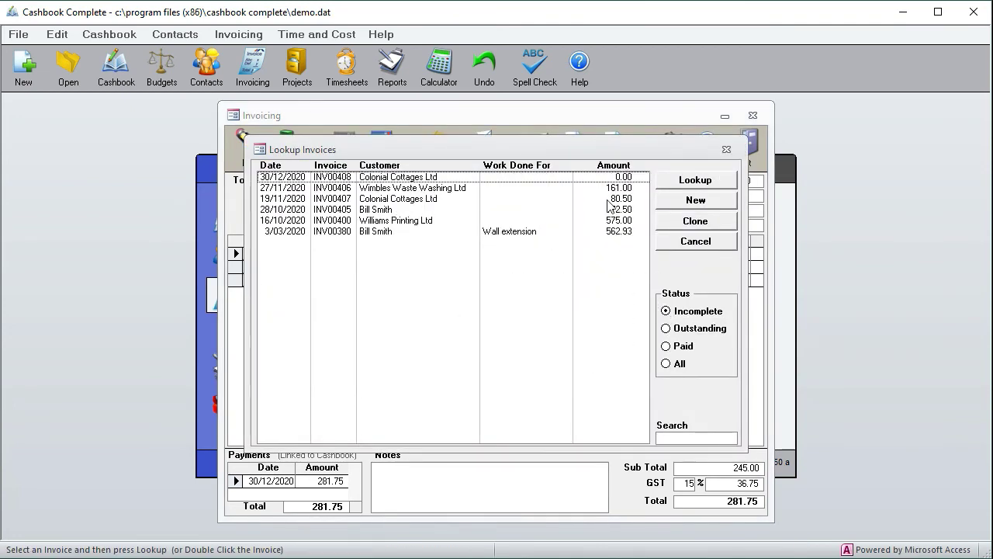
{"action": "double_click", "coordinate": [429, 200]}
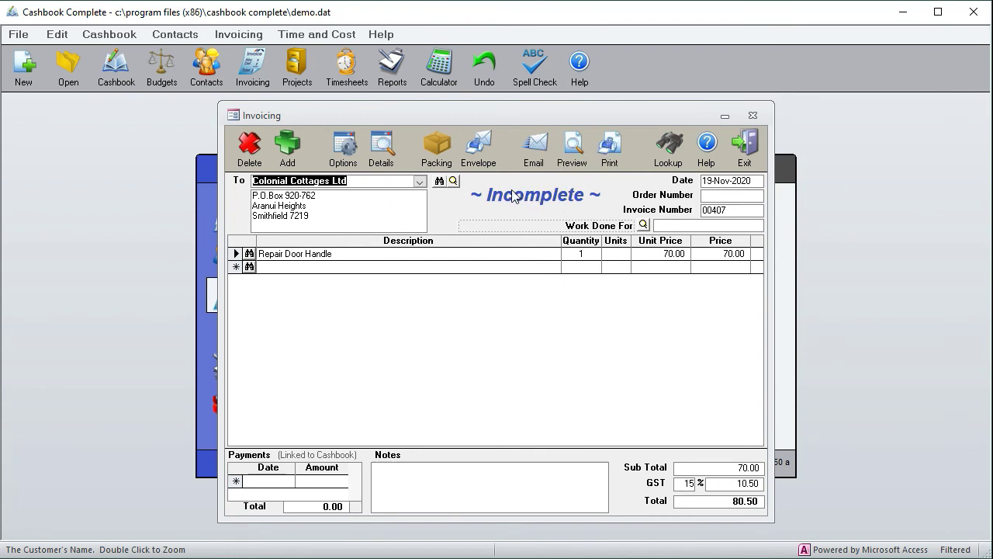
Print-preview invoice 00407, accepting the date update to 30-Dec-2020, then cancel printing.
{"action": "left_click", "coordinate": [18, 35]}
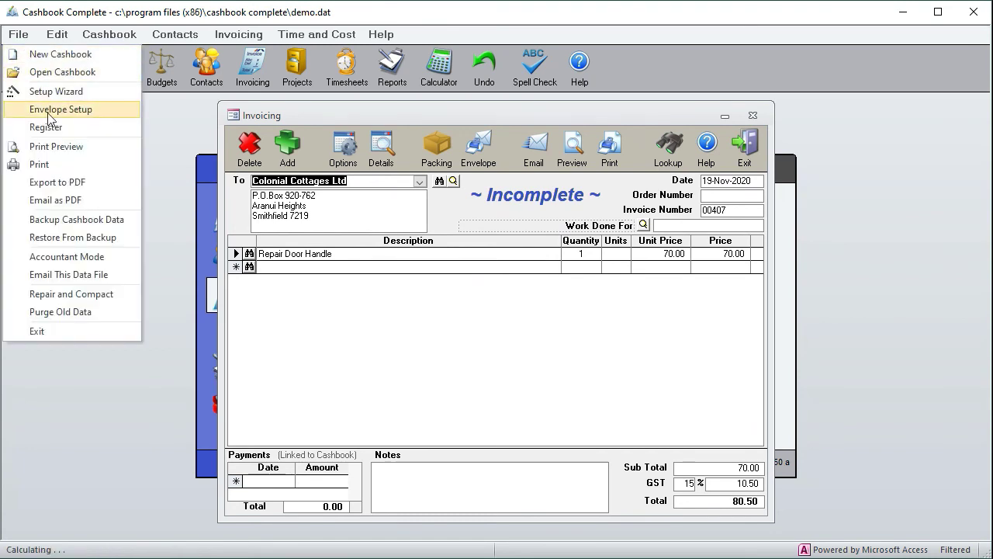
{"action": "left_click", "coordinate": [45, 163]}
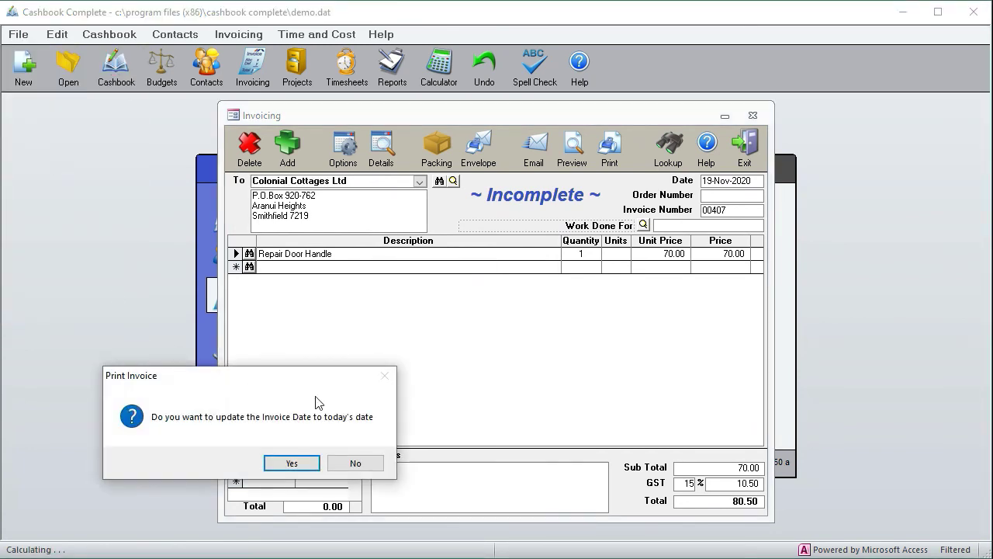
{"action": "left_click", "coordinate": [292, 463]}
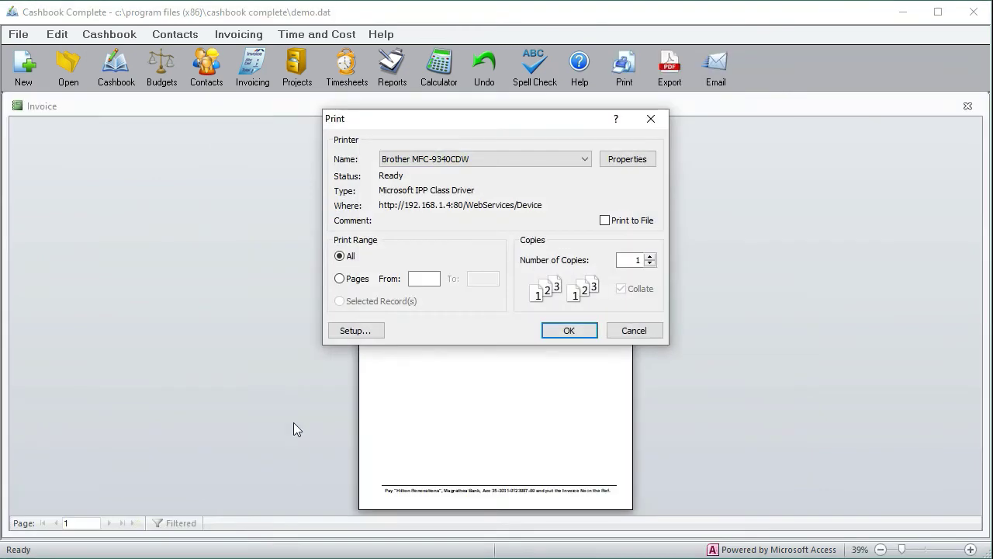
{"action": "left_click", "coordinate": [634, 331]}
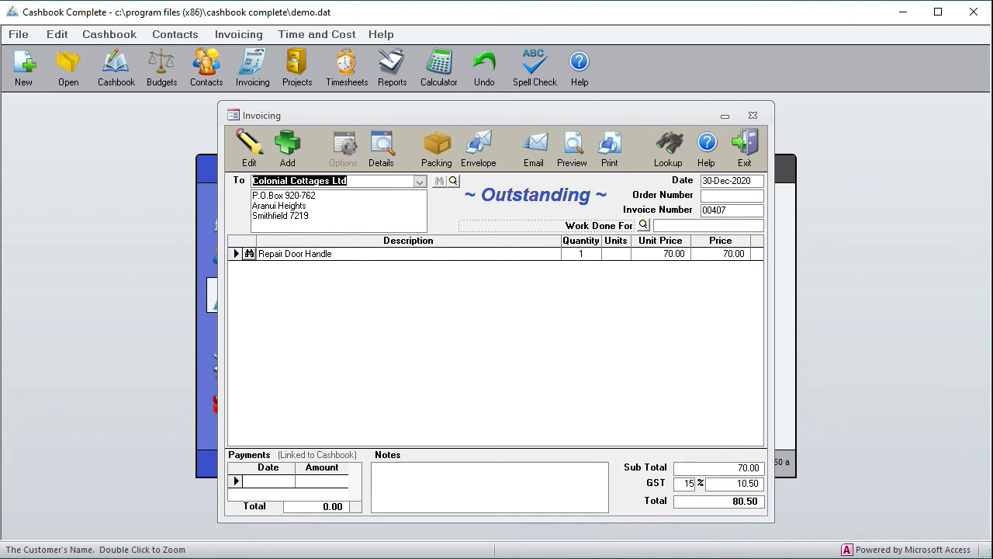
In the invoice lookup, show All statuses and search customers for 'colo'.
{"action": "left_click", "coordinate": [667, 149]}
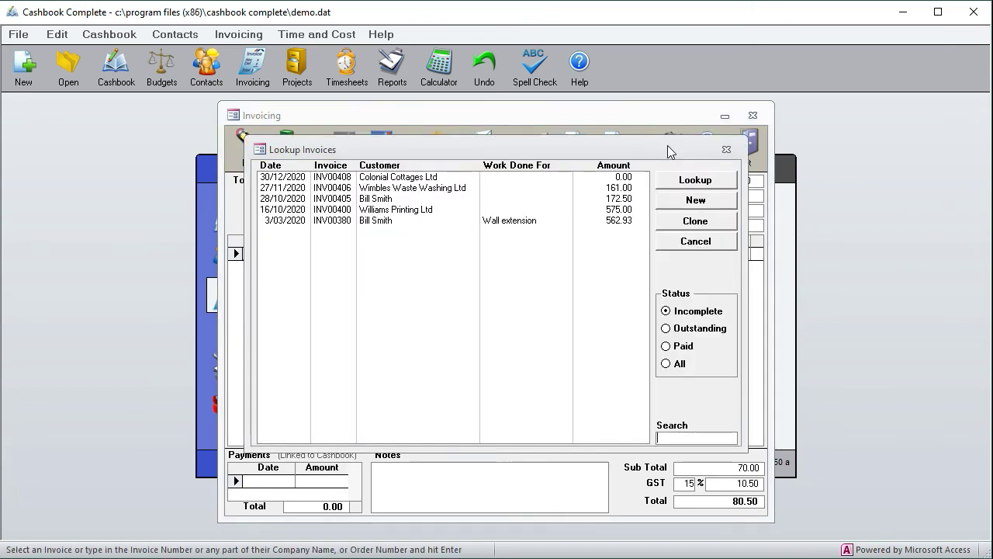
{"action": "left_click", "coordinate": [666, 347]}
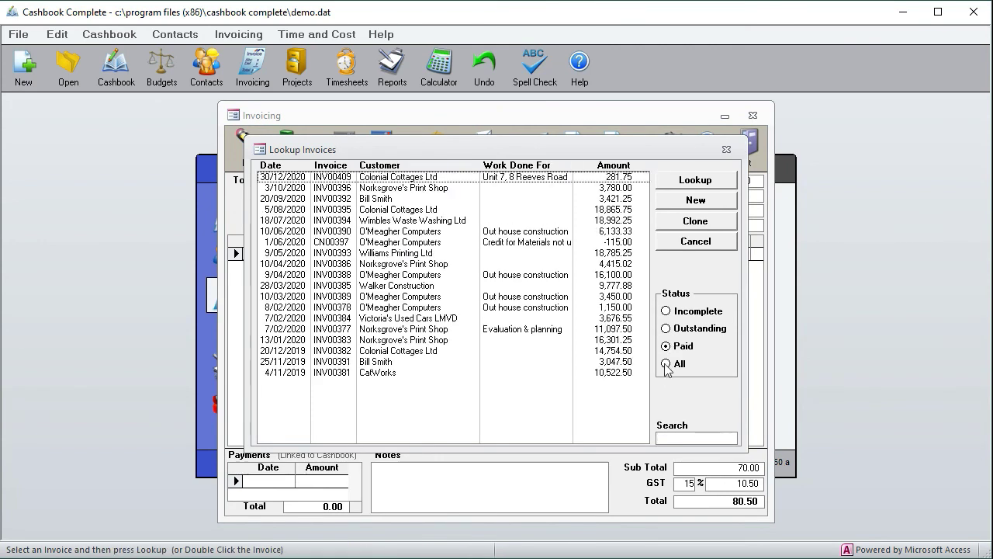
{"action": "left_click", "coordinate": [667, 363]}
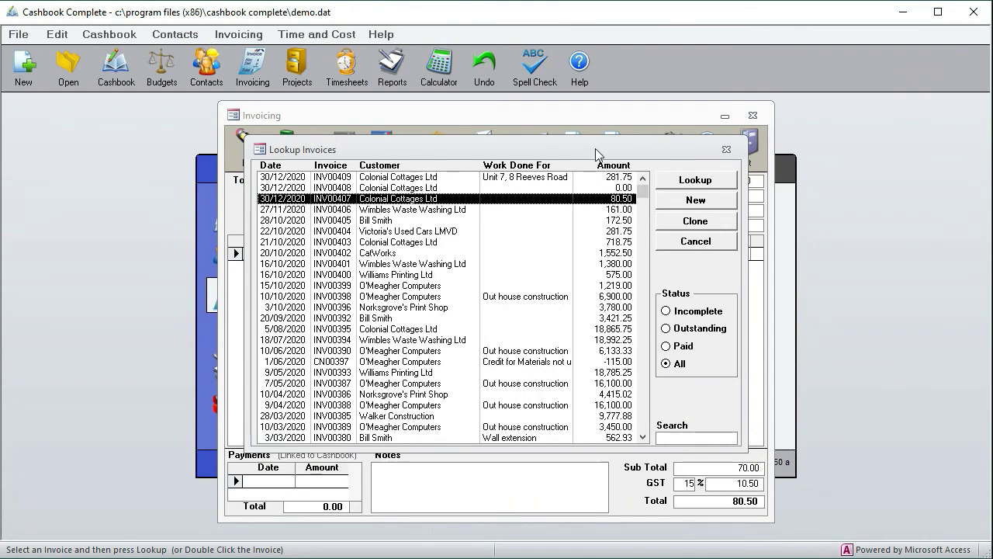
{"action": "left_click", "coordinate": [691, 439]}
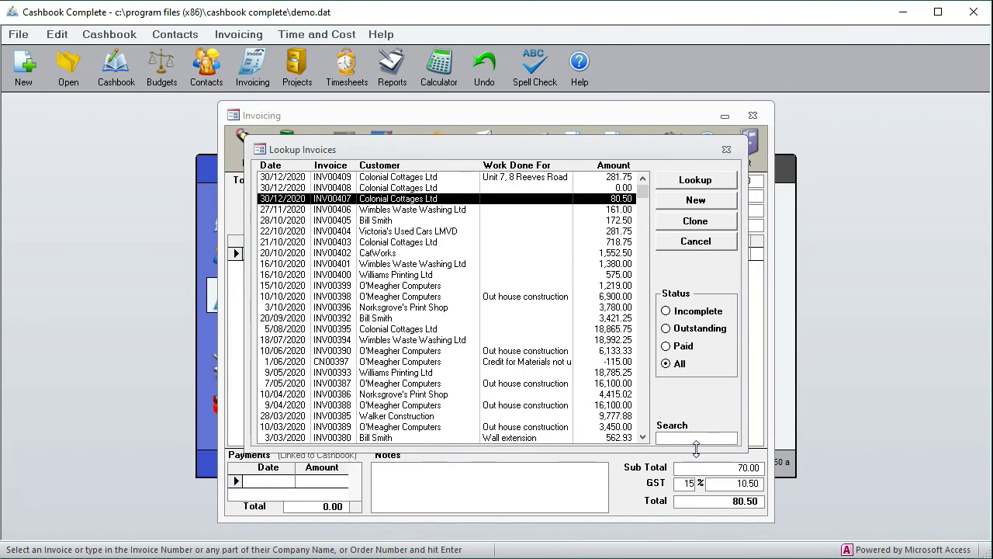
{"action": "type", "text": "colo"}
{"action": "key", "text": "Return"}
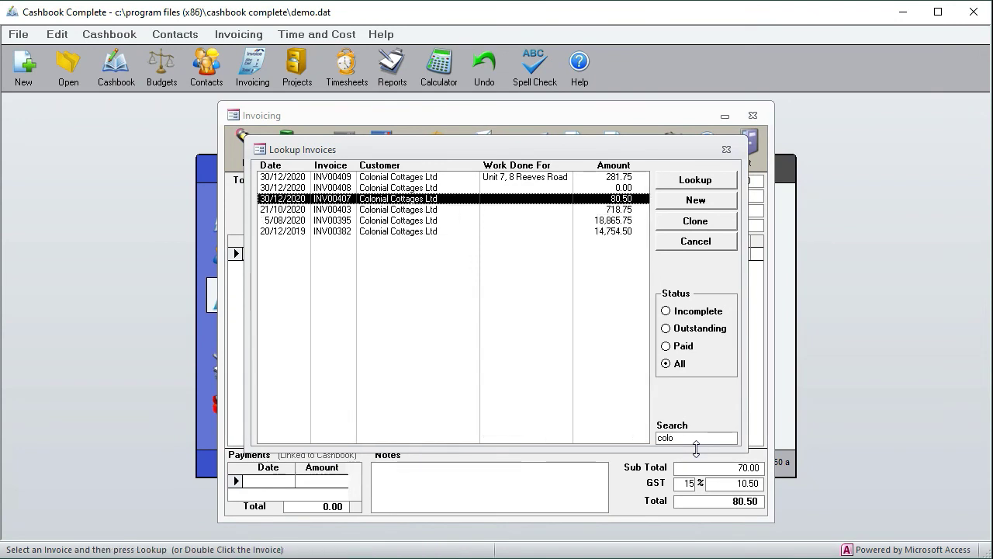
Open the paid Colonial Cottages invoices INV00409, INV00395 and INV00382 in turn.
{"action": "left_click", "coordinate": [666, 346]}
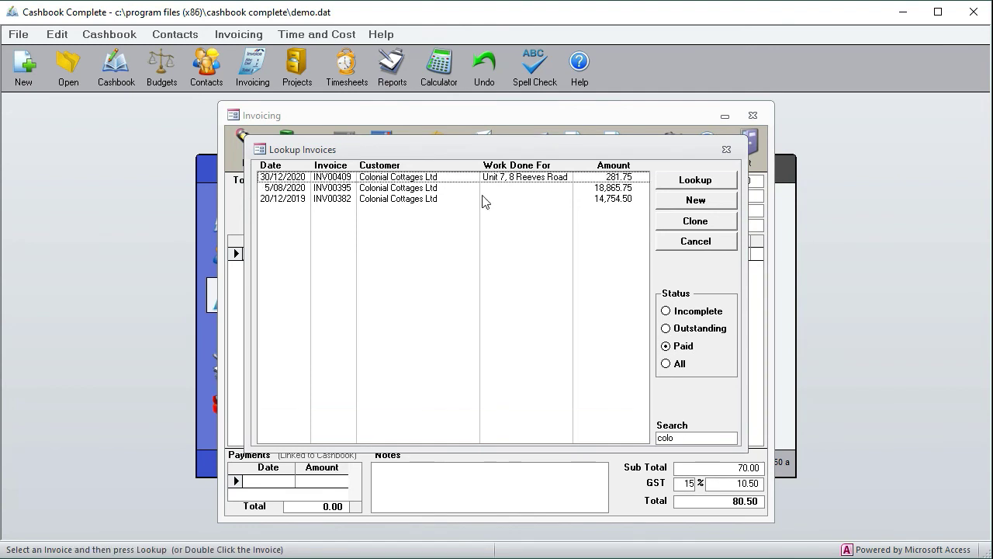
{"action": "double_click", "coordinate": [429, 180]}
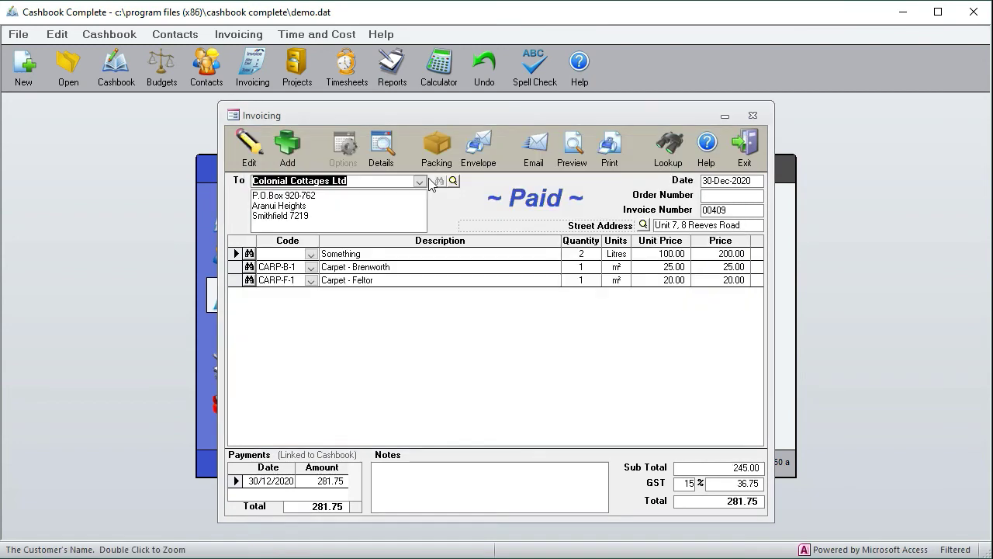
{"action": "left_click", "coordinate": [671, 150]}
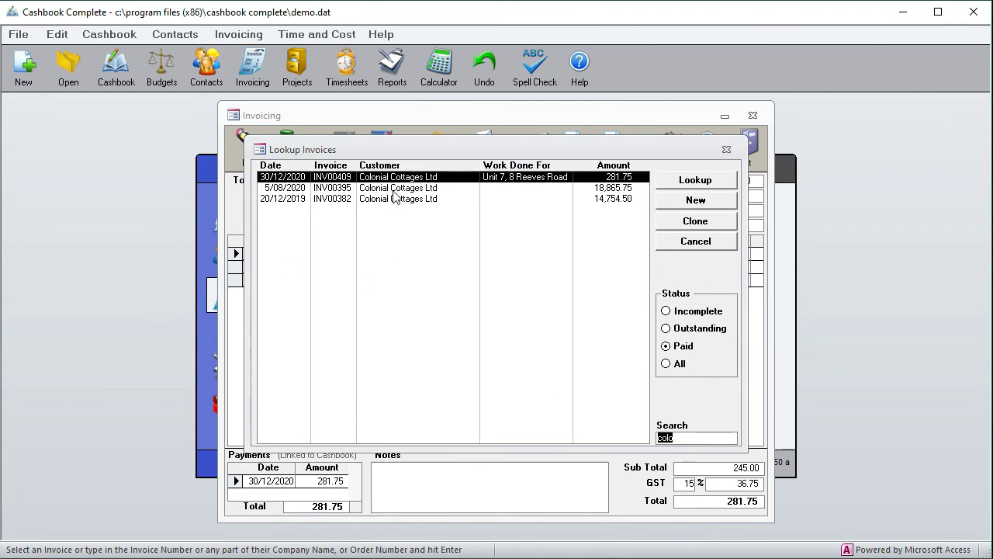
{"action": "double_click", "coordinate": [405, 192]}
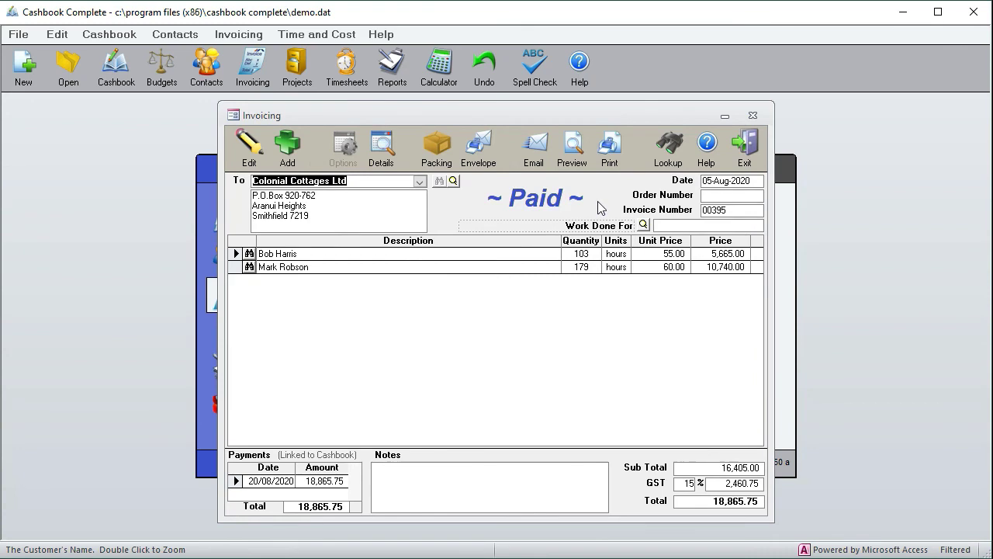
{"action": "left_click", "coordinate": [667, 149]}
{"action": "double_click", "coordinate": [393, 200]}
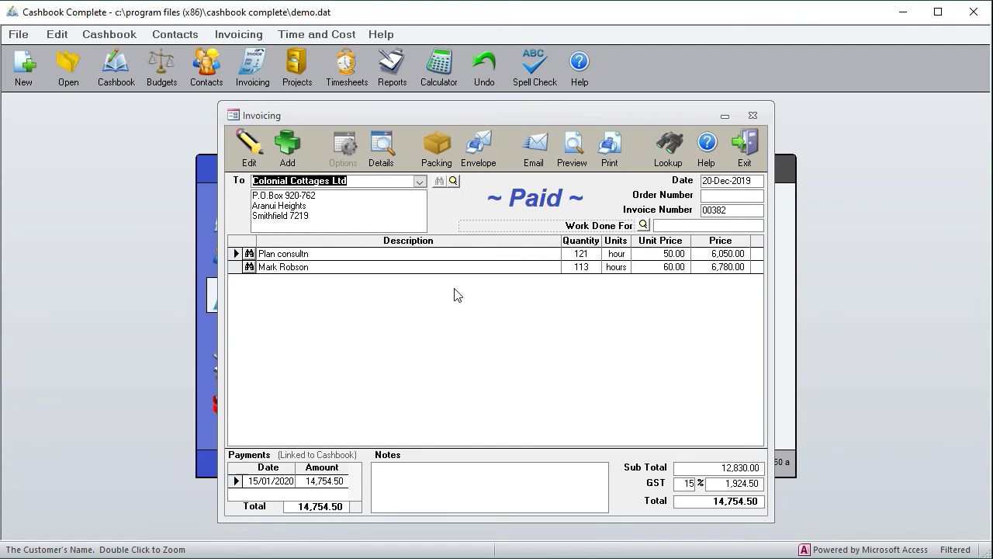
Reopen the lookup with All statuses and select INV00409.
{"action": "left_click", "coordinate": [667, 143]}
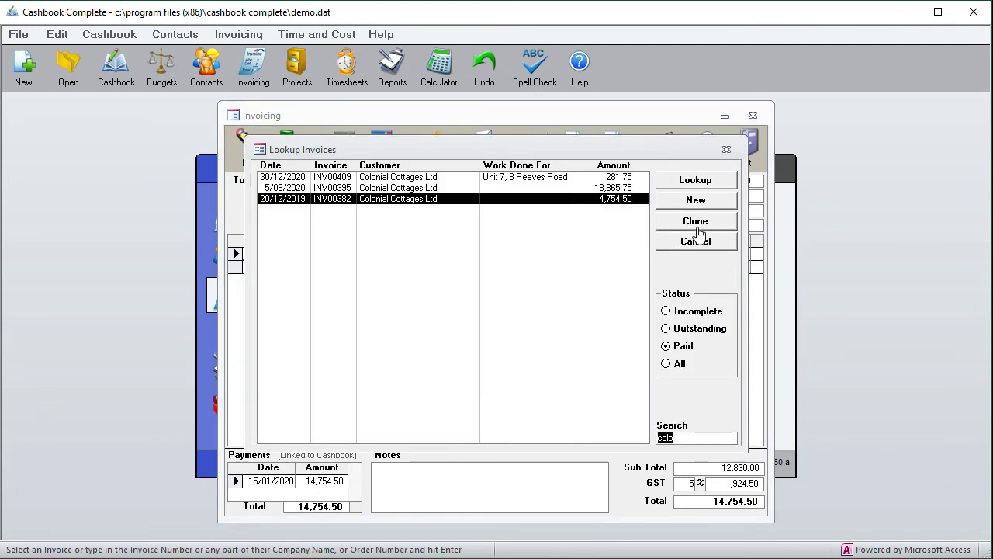
{"action": "left_click", "coordinate": [666, 364]}
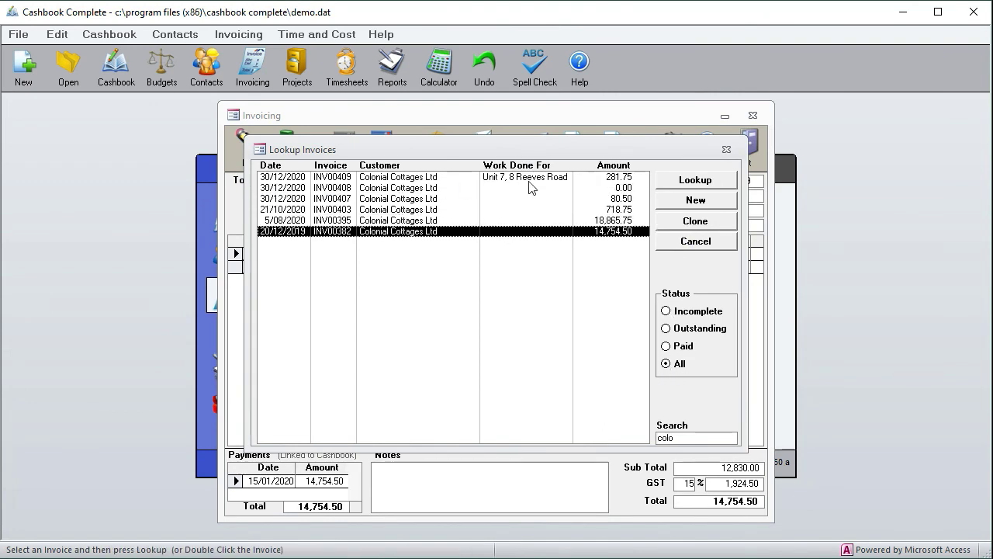
{"action": "left_click", "coordinate": [396, 179]}
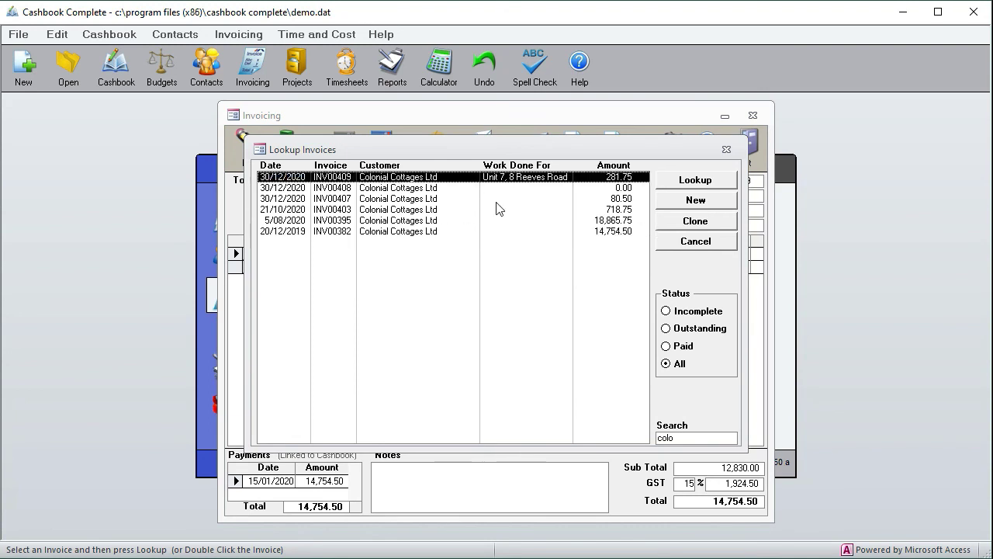
Clone INV00409 into new invoice 00410 and acknowledge the successful clone.
{"action": "left_click", "coordinate": [695, 222]}
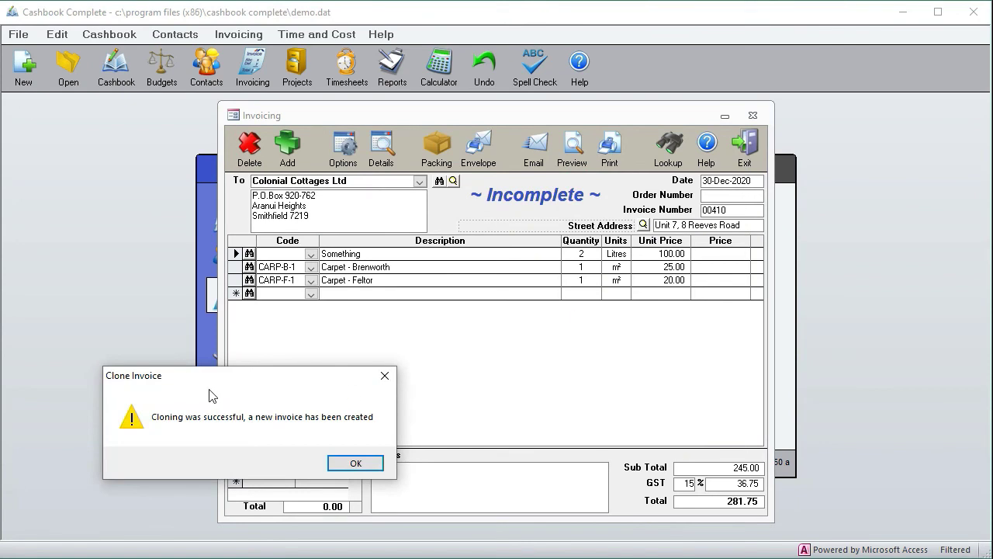
{"action": "left_click", "coordinate": [355, 462]}
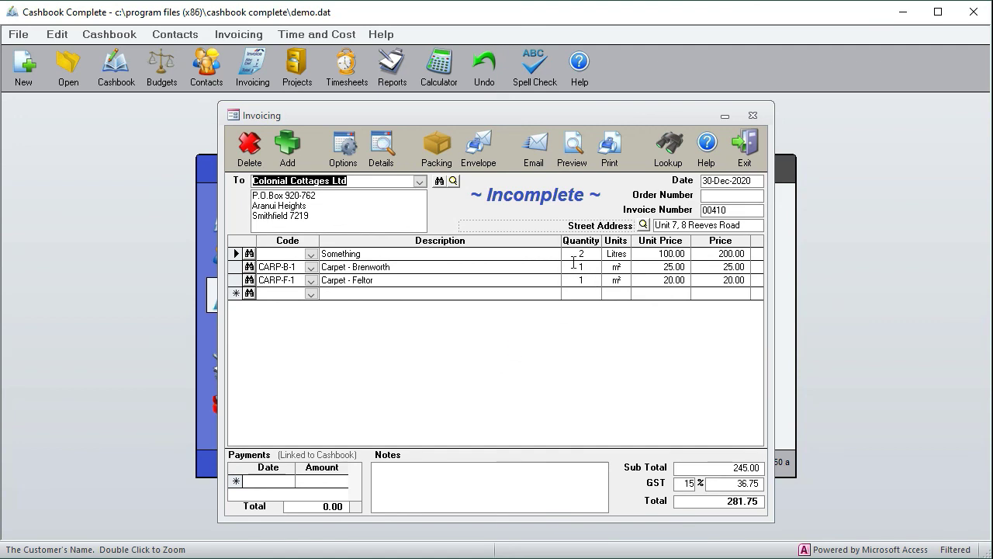
Open Batch Invoicing from the Invoicing menu and close it without processing.
{"action": "left_click", "coordinate": [238, 36]}
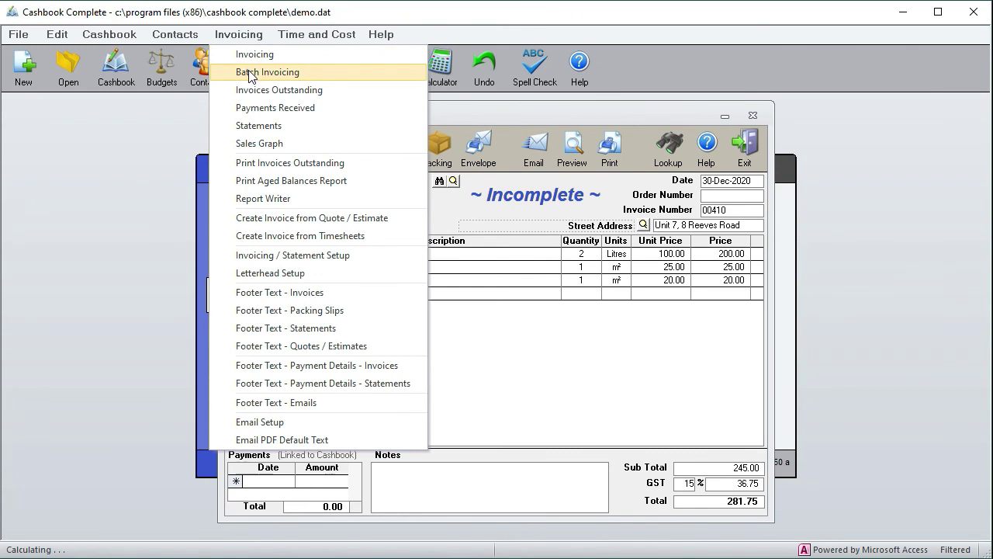
{"action": "left_click", "coordinate": [250, 76]}
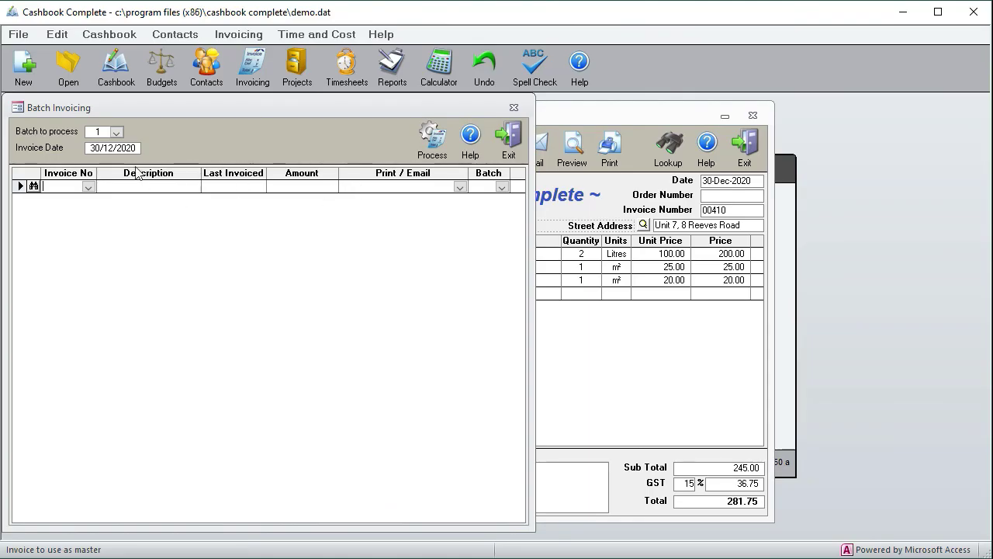
{"action": "left_click", "coordinate": [515, 107]}
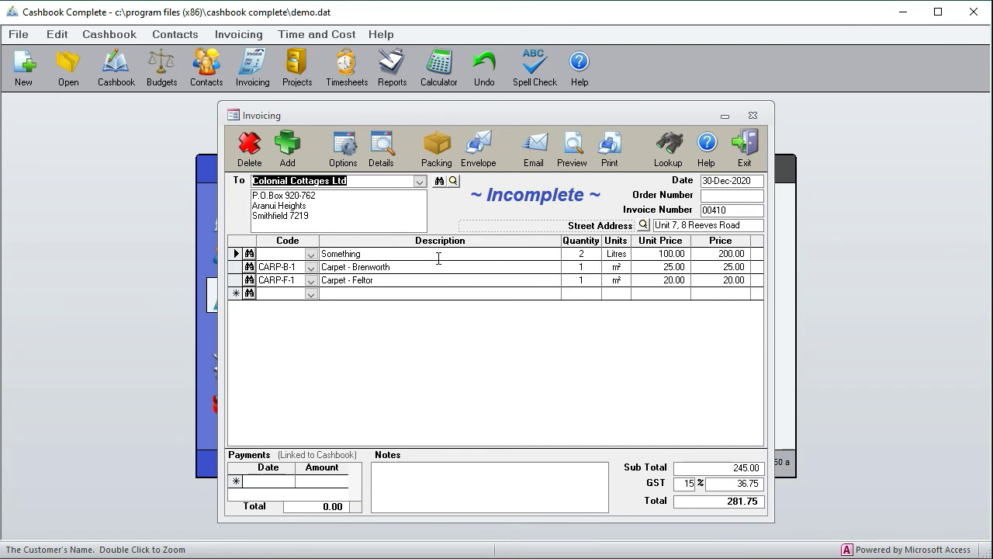
Open paid invoice INV00382 from the Paid lookup list, try its cells, then choose Edit.
{"action": "left_click", "coordinate": [667, 147]}
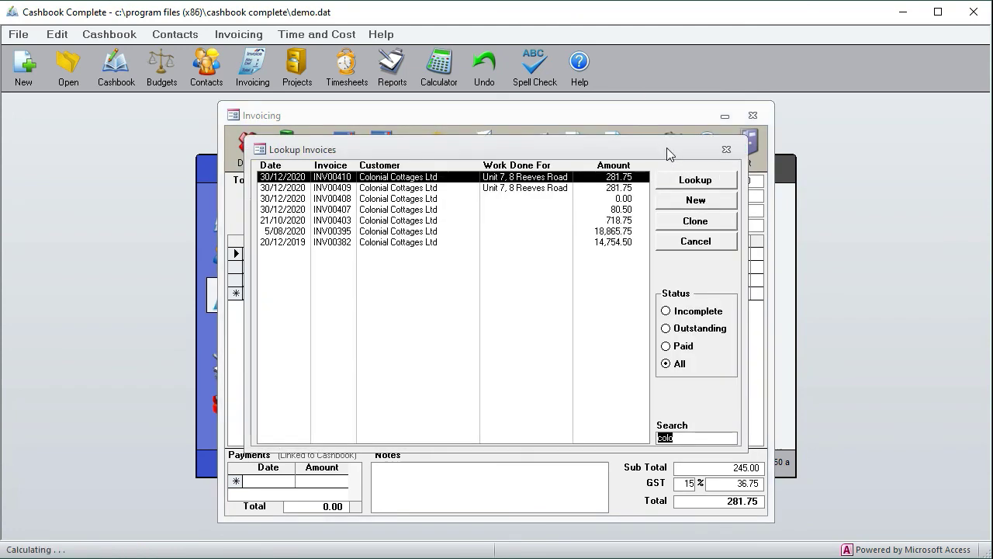
{"action": "left_click", "coordinate": [666, 346]}
{"action": "left_click", "coordinate": [420, 199]}
{"action": "double_click", "coordinate": [420, 199]}
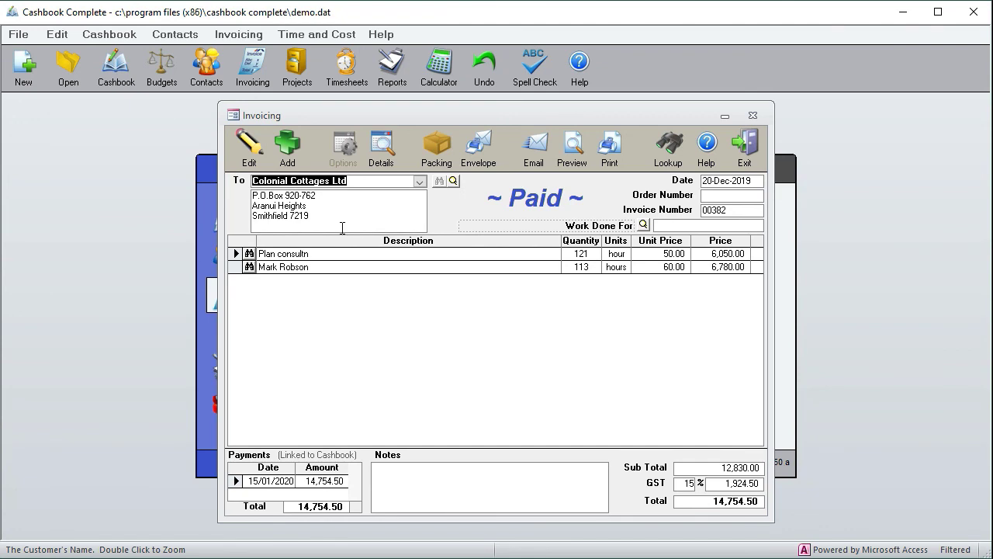
{"action": "left_click", "coordinate": [439, 255]}
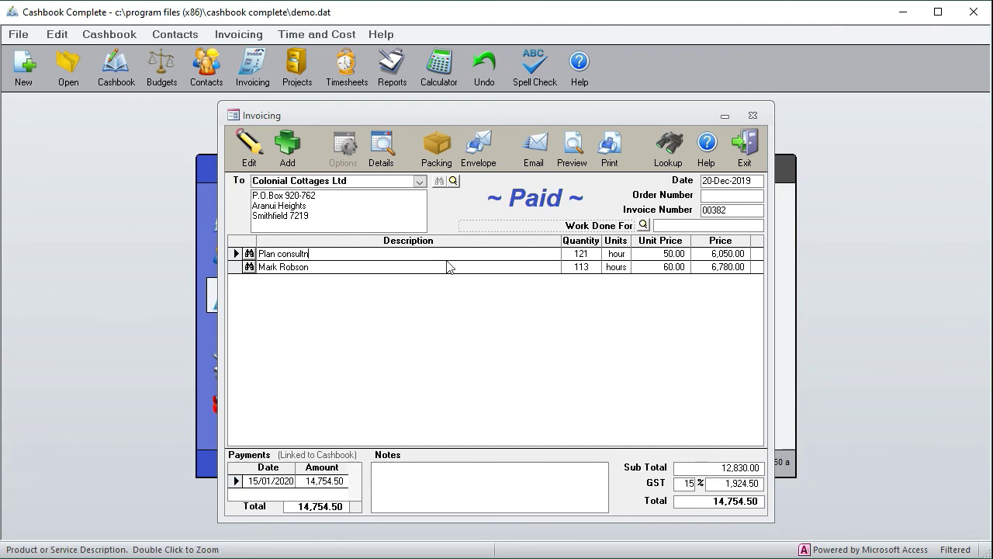
{"action": "left_click", "coordinate": [324, 481]}
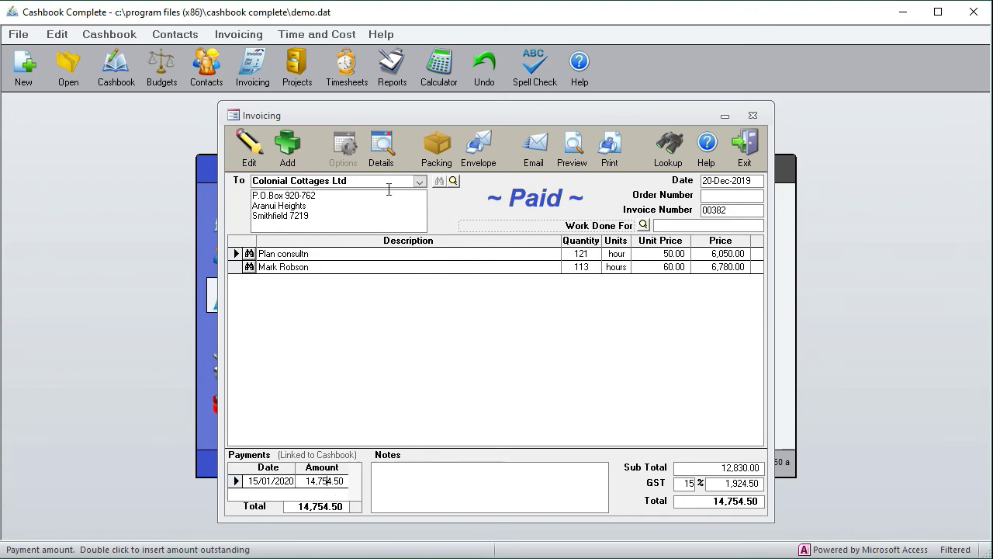
{"action": "left_click", "coordinate": [252, 146]}
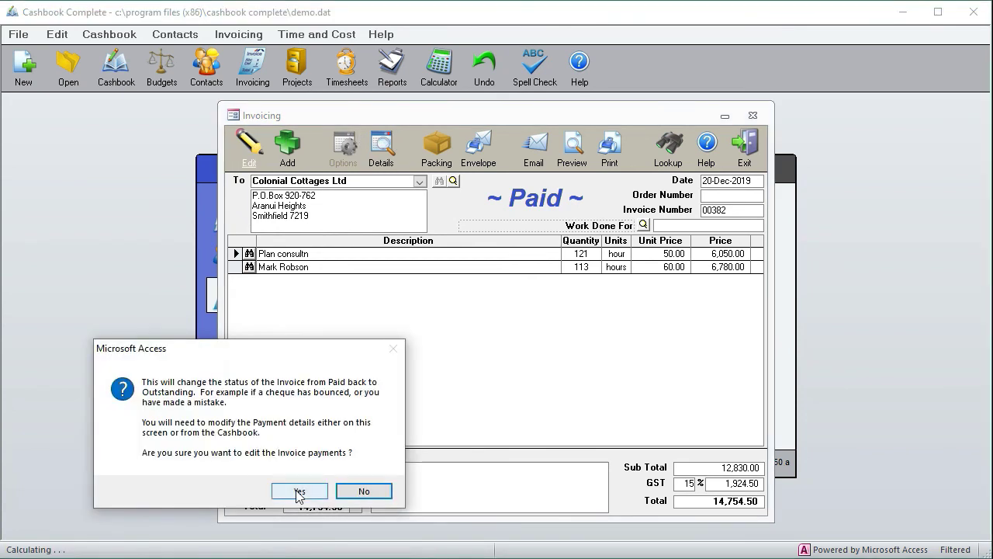
Revert invoice 00382 to Outstanding and delete its 14,754.50 payment row, leaving payments at 0.00.
{"action": "left_click", "coordinate": [298, 491]}
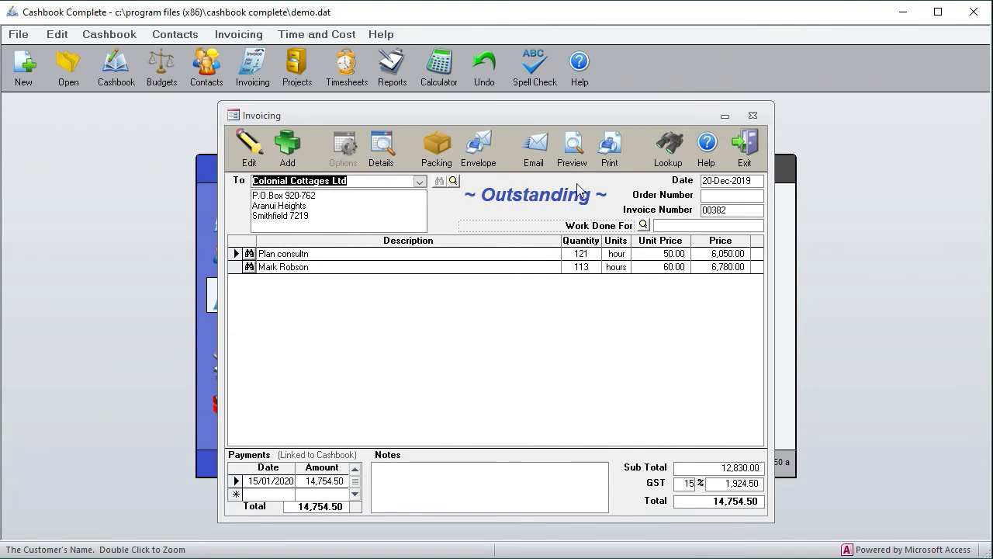
{"action": "left_click", "coordinate": [323, 481]}
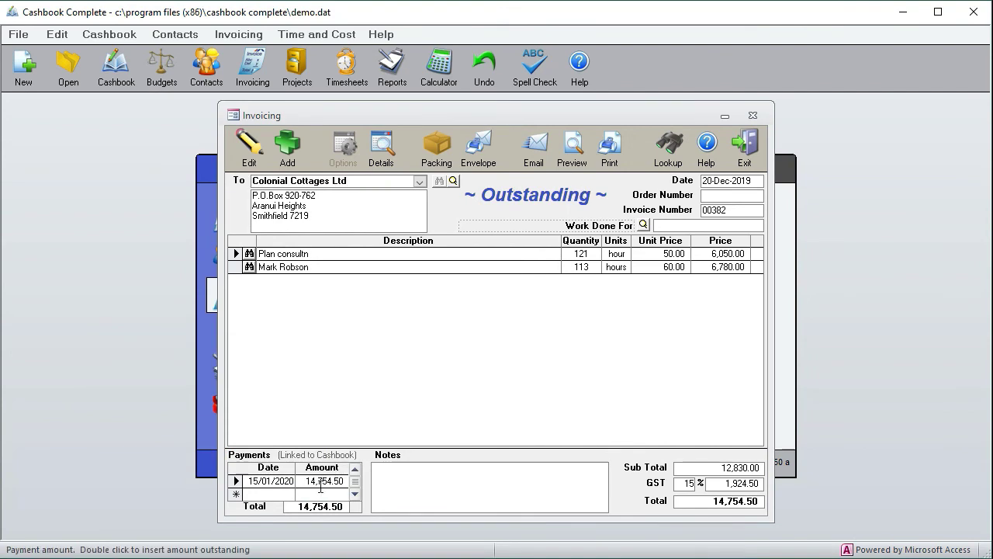
{"action": "left_click", "coordinate": [236, 482]}
{"action": "key", "text": "Delete"}
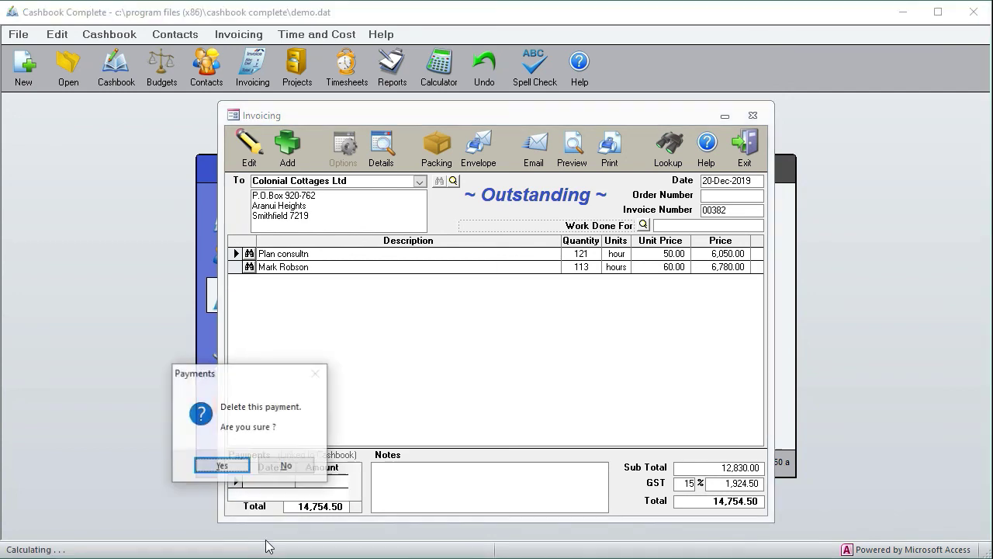
{"action": "key", "text": "Return"}
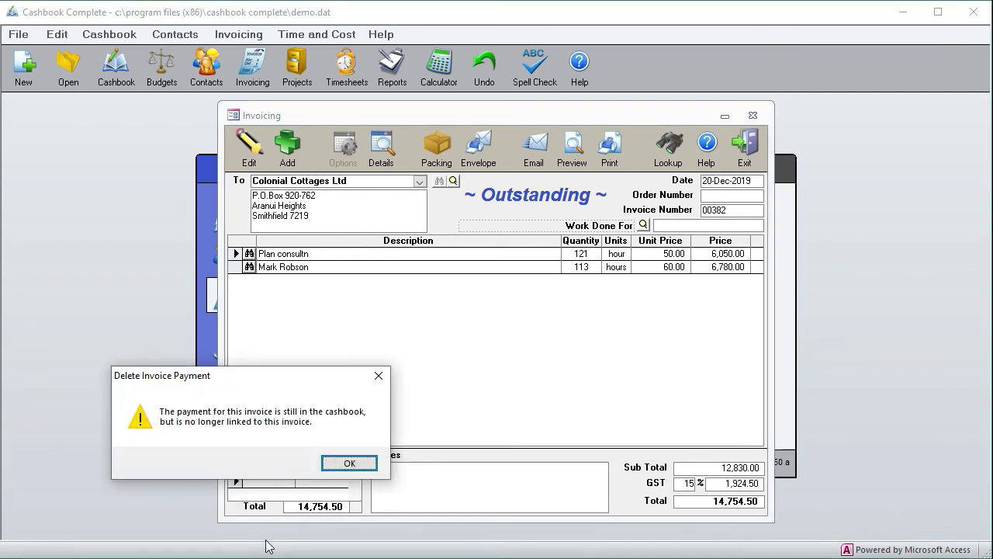
{"action": "key", "text": "Return"}
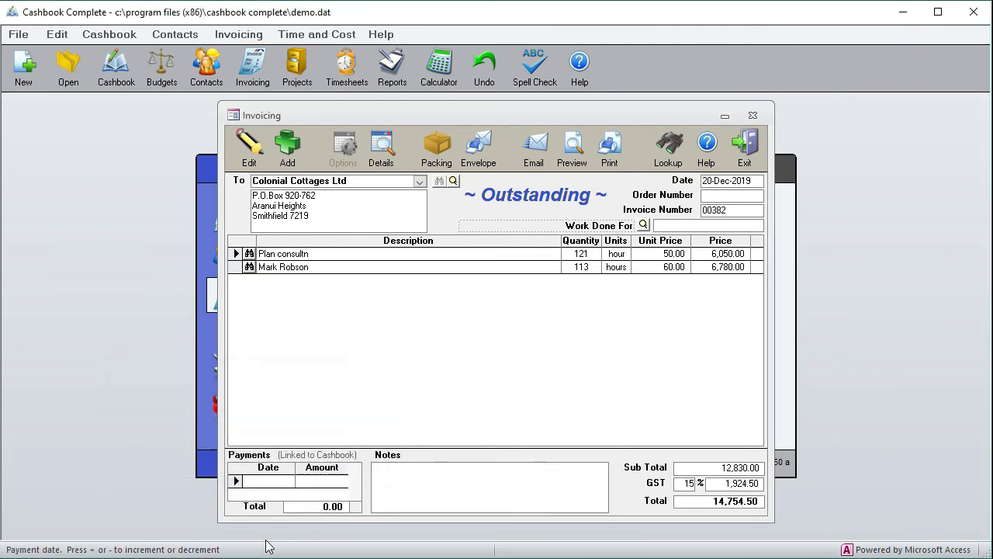
{"action": "left_click", "coordinate": [338, 267]}
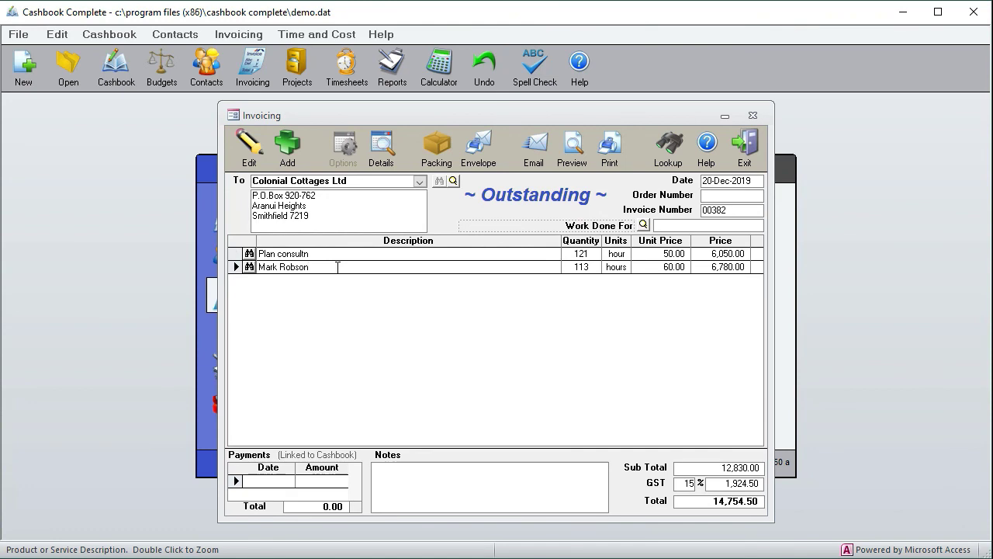
Revert invoice 00382 to Incomplete and append 'lkjnlknlkjlk' to the first line's description.
{"action": "left_click", "coordinate": [250, 146]}
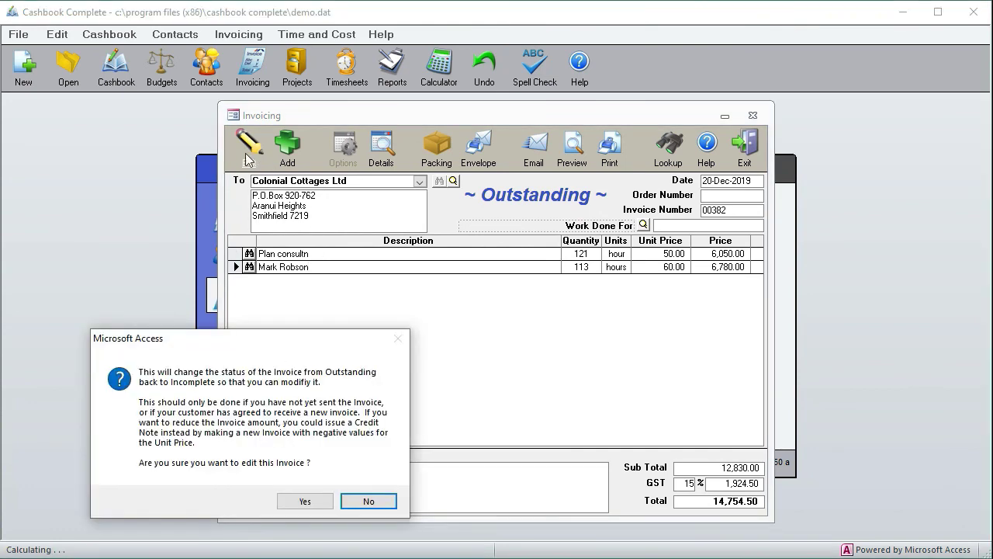
{"action": "left_click", "coordinate": [297, 503]}
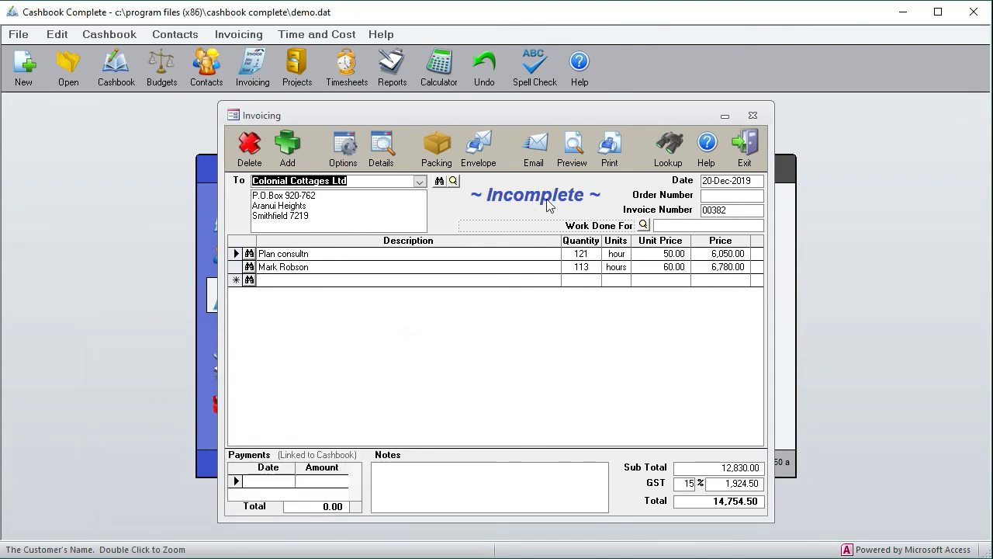
{"action": "left_click", "coordinate": [339, 255]}
{"action": "type", "text": "lkjnlknlkjlk"}
{"action": "key", "text": "Down"}
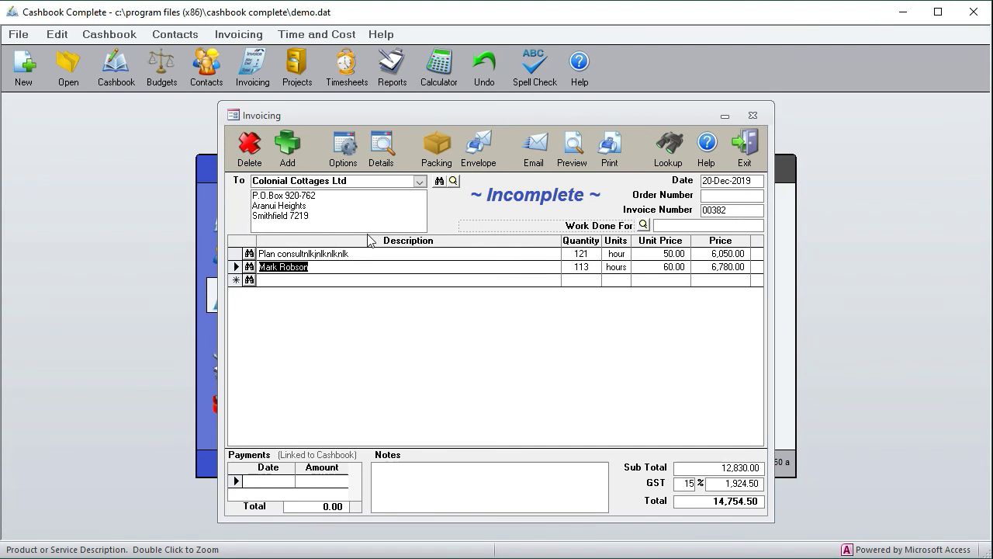
{"action": "left_click", "coordinate": [434, 150]}
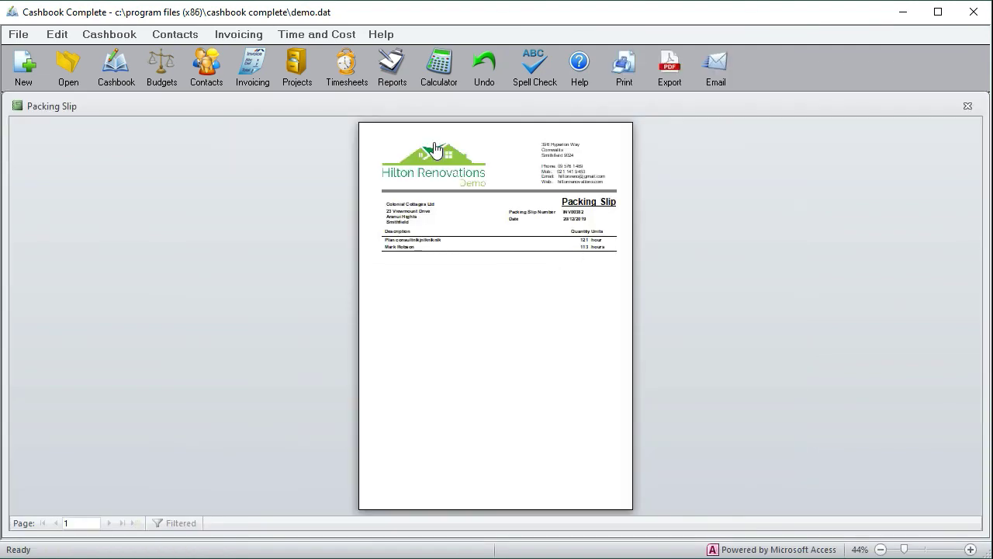
{"action": "left_click", "coordinate": [514, 215]}
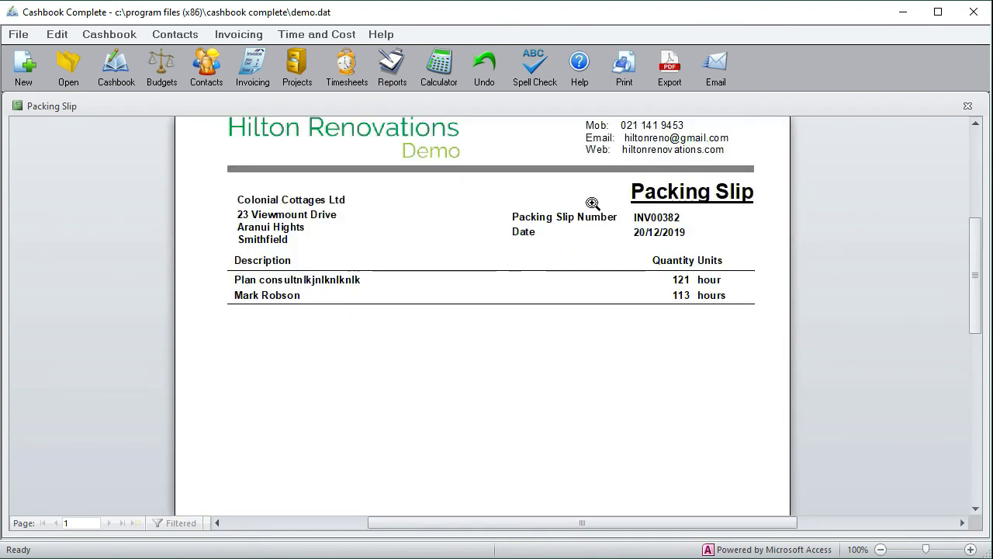
{"action": "left_click", "coordinate": [968, 106]}
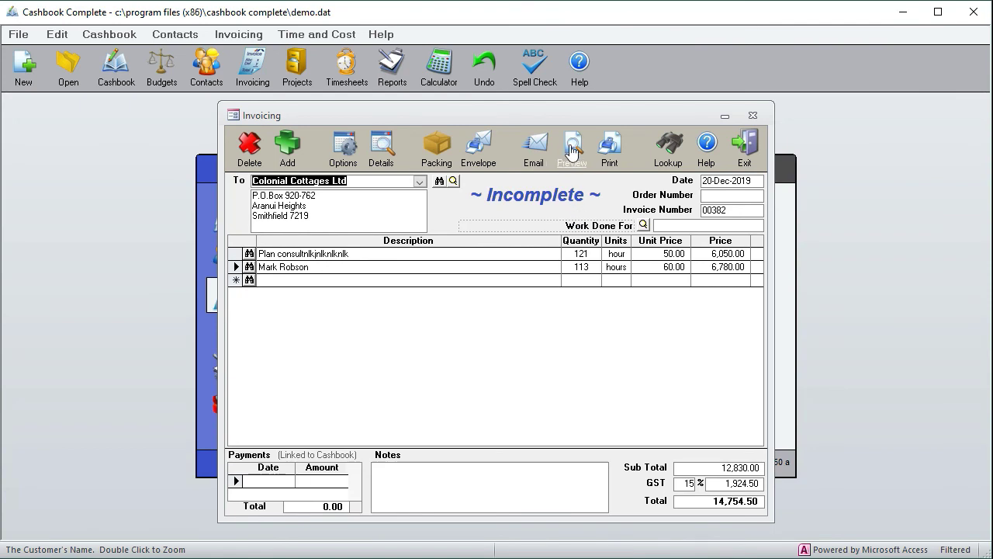
{"action": "left_click", "coordinate": [481, 149]}
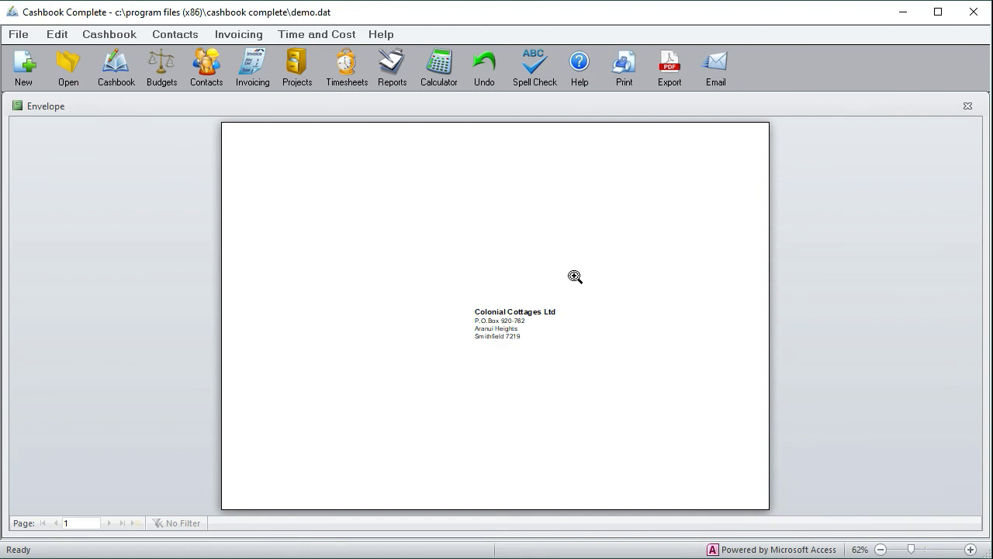
{"action": "left_click", "coordinate": [967, 106]}
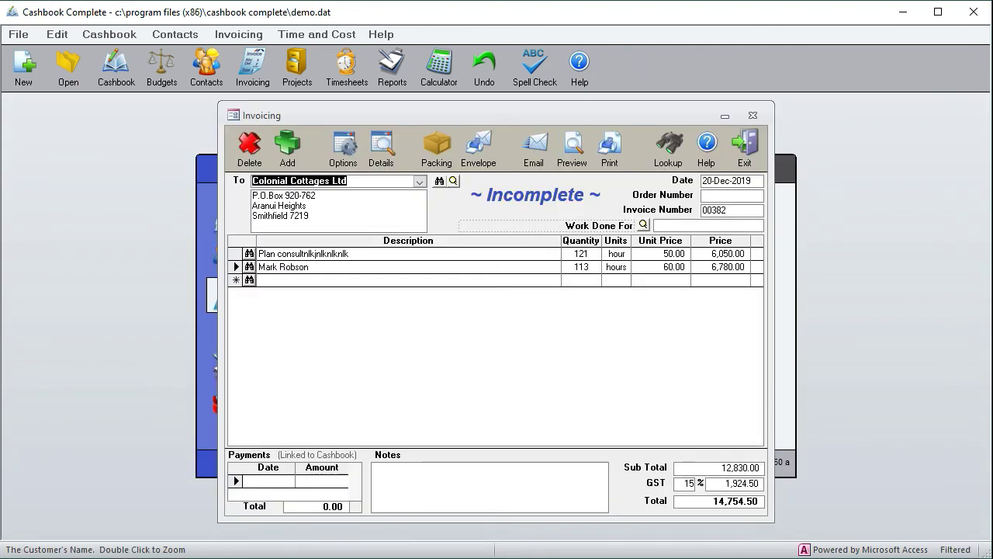
{"action": "left_click", "coordinate": [18, 35]}
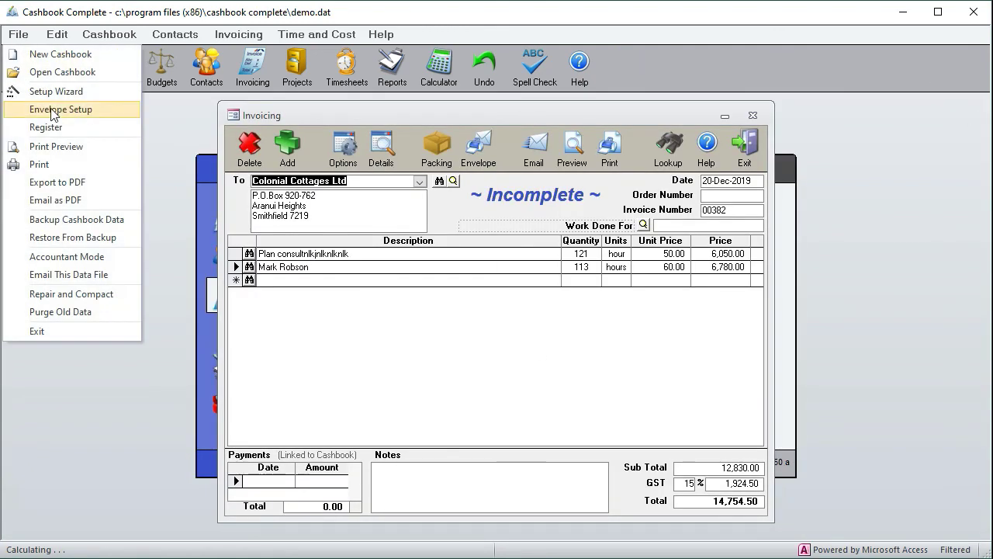
{"action": "left_click", "coordinate": [345, 117]}
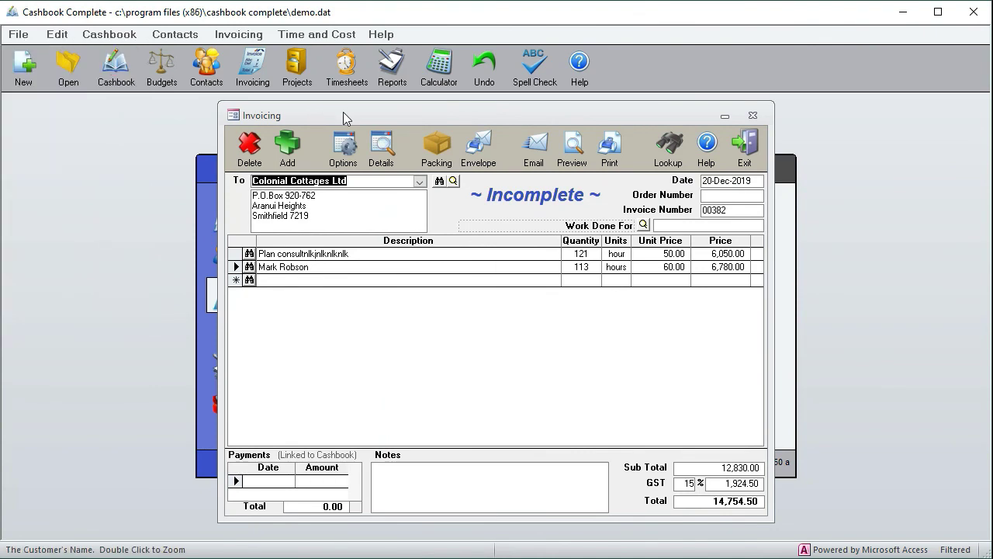
Review invoice 00382's details, leaving salesperson empty and checking the invoice code and 30-day terms.
{"action": "left_click", "coordinate": [383, 153]}
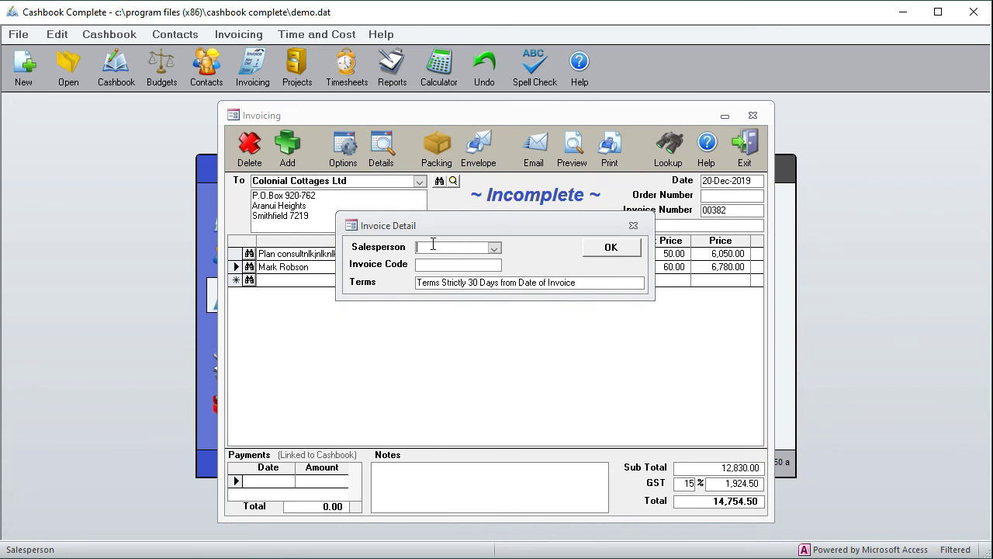
{"action": "left_click", "coordinate": [495, 248]}
{"action": "left_click", "coordinate": [494, 248]}
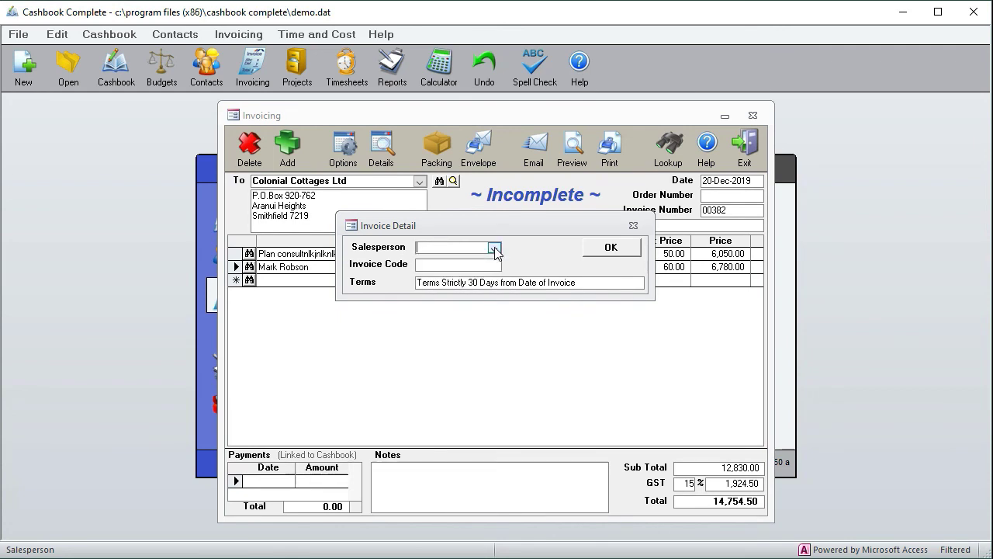
{"action": "left_click", "coordinate": [488, 264]}
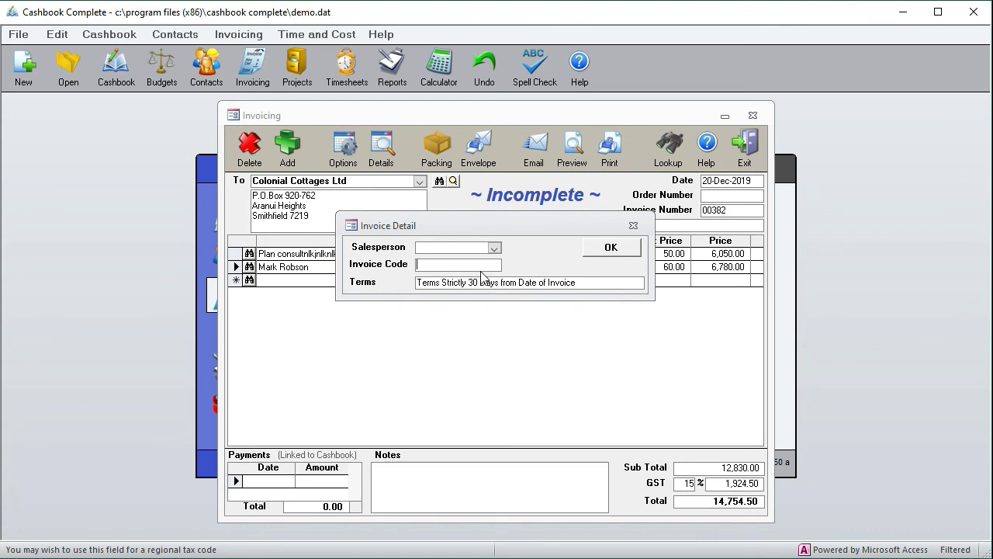
{"action": "left_click", "coordinate": [592, 282]}
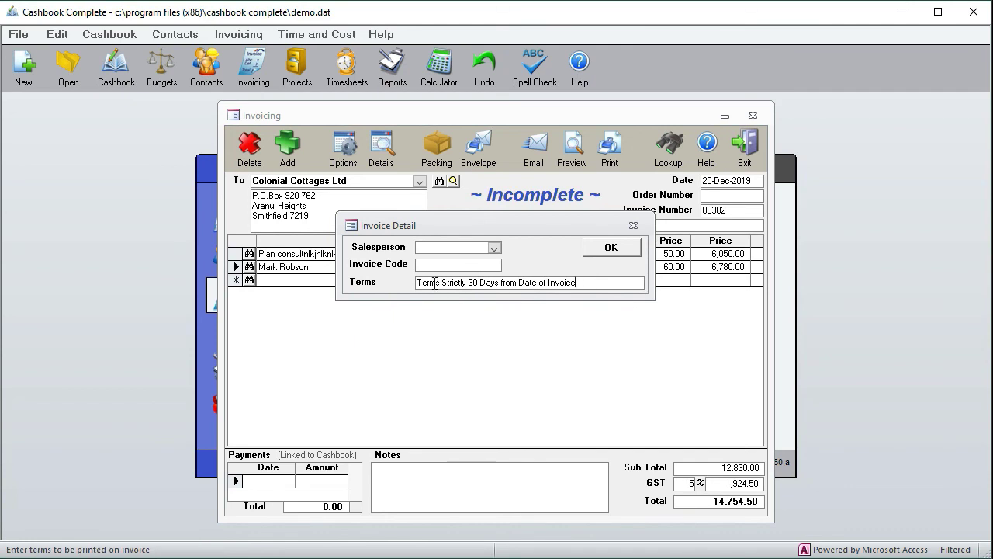